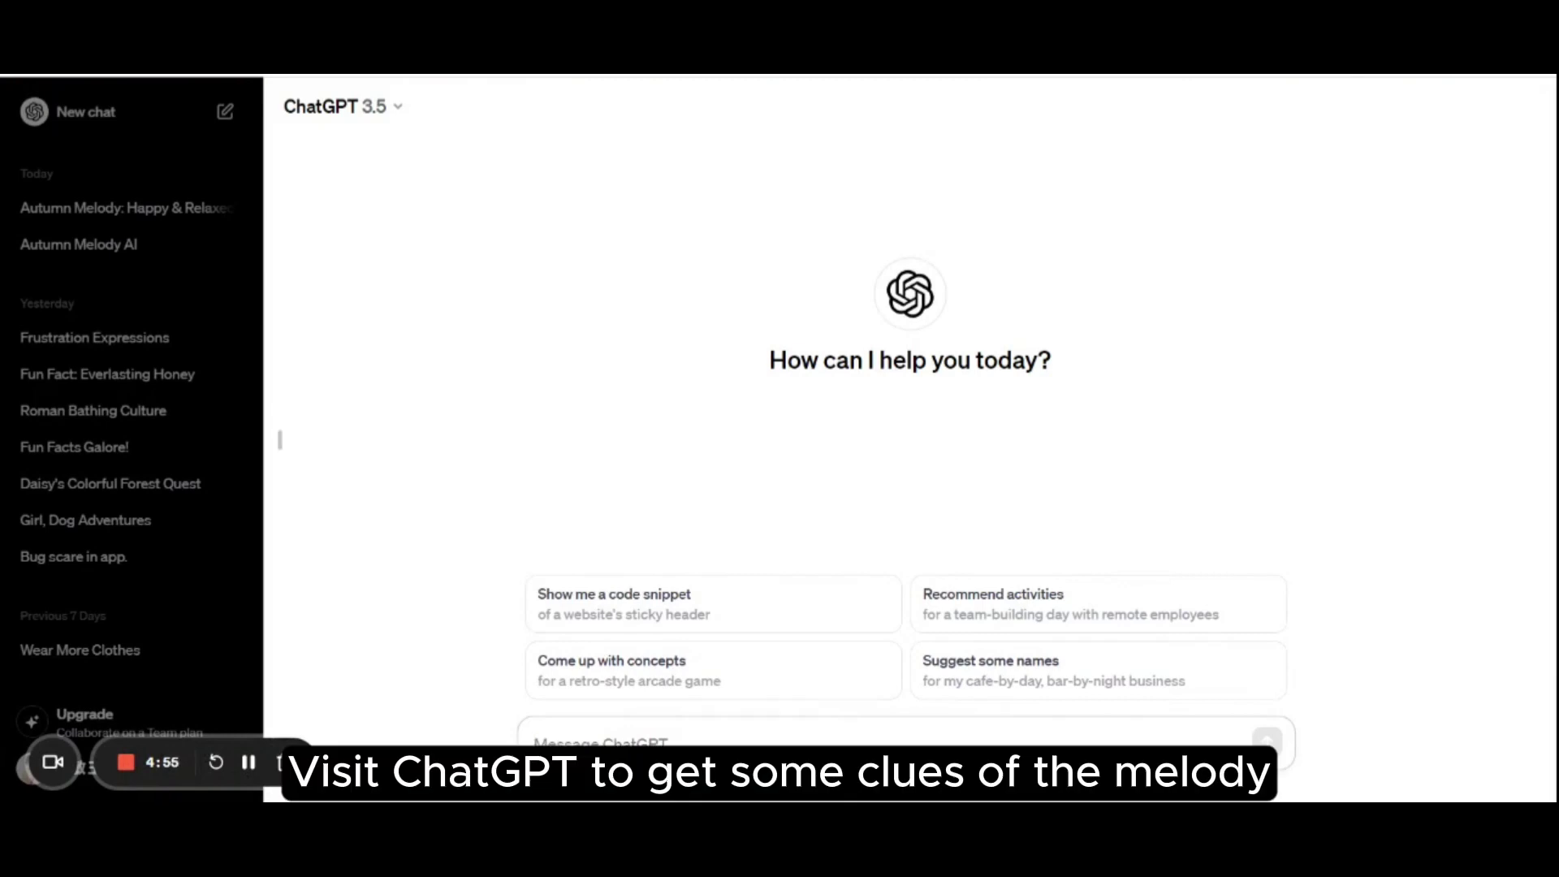
Step: Ask ChatGPT for a one-sentence light, relaxed, playful autumn melody prompt and copy its quoted reply
text(Give me a prompt for generating a melody that represents autumn and has a light, relaxed, and playful feel)
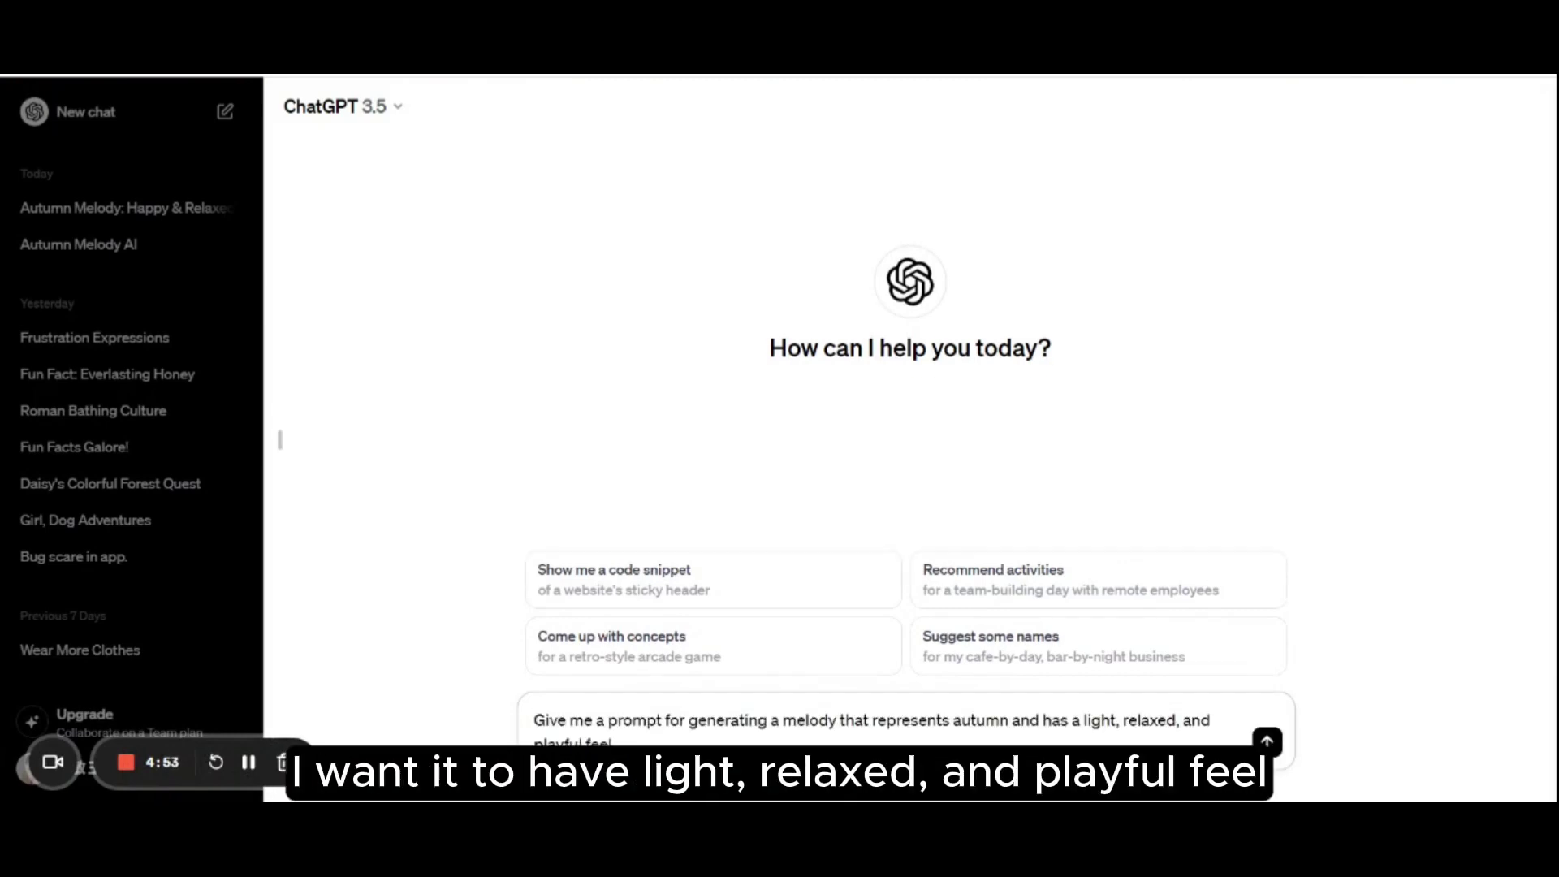
key(Return)
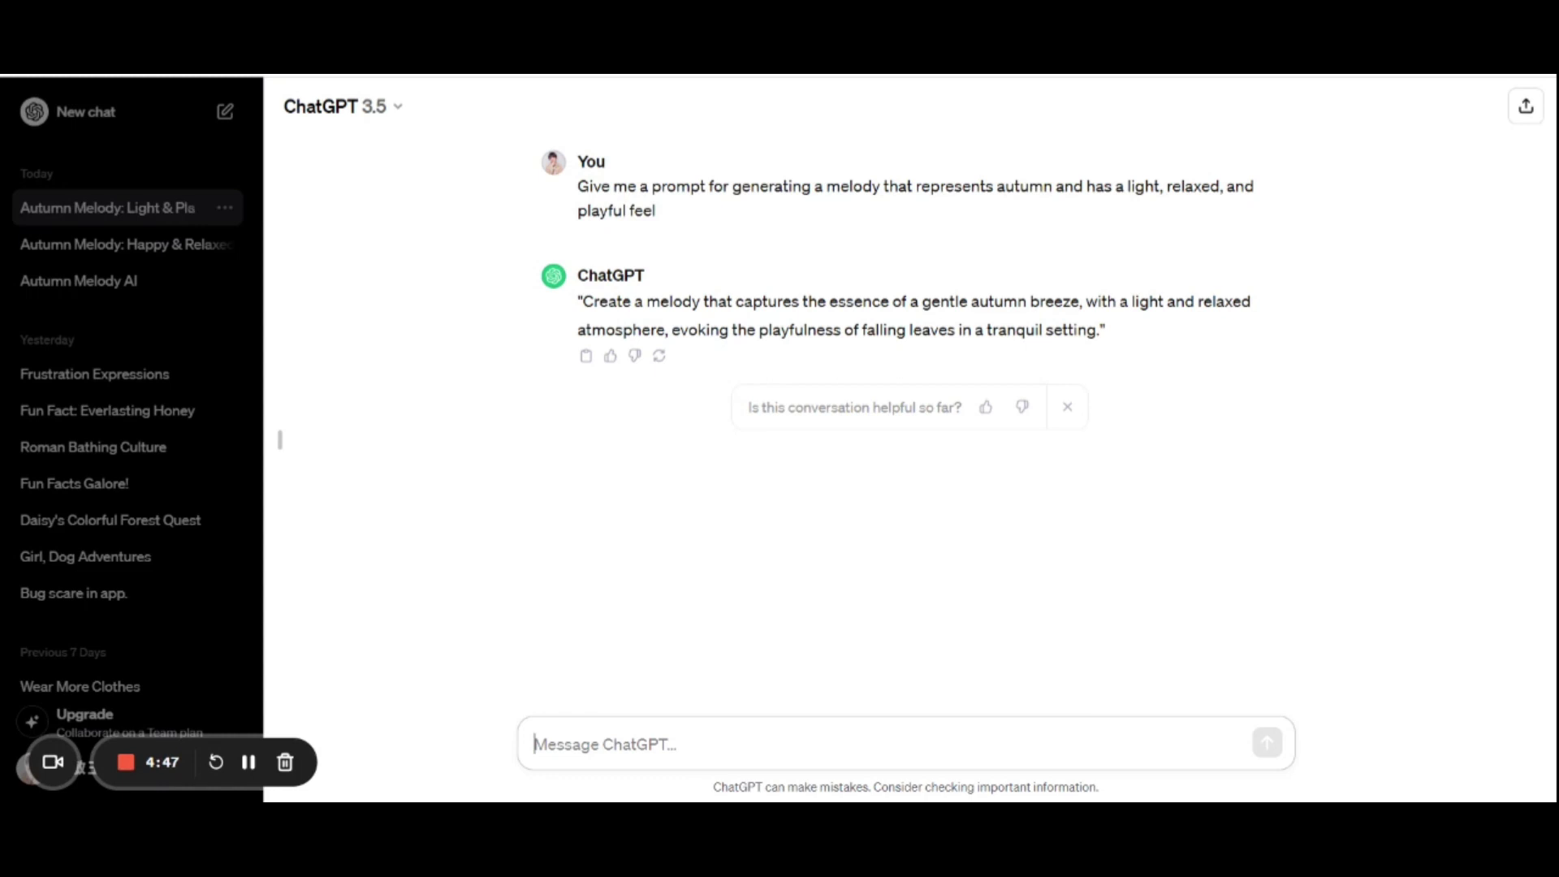
drag(583, 301, 1101, 329)
key(ctrl+c)
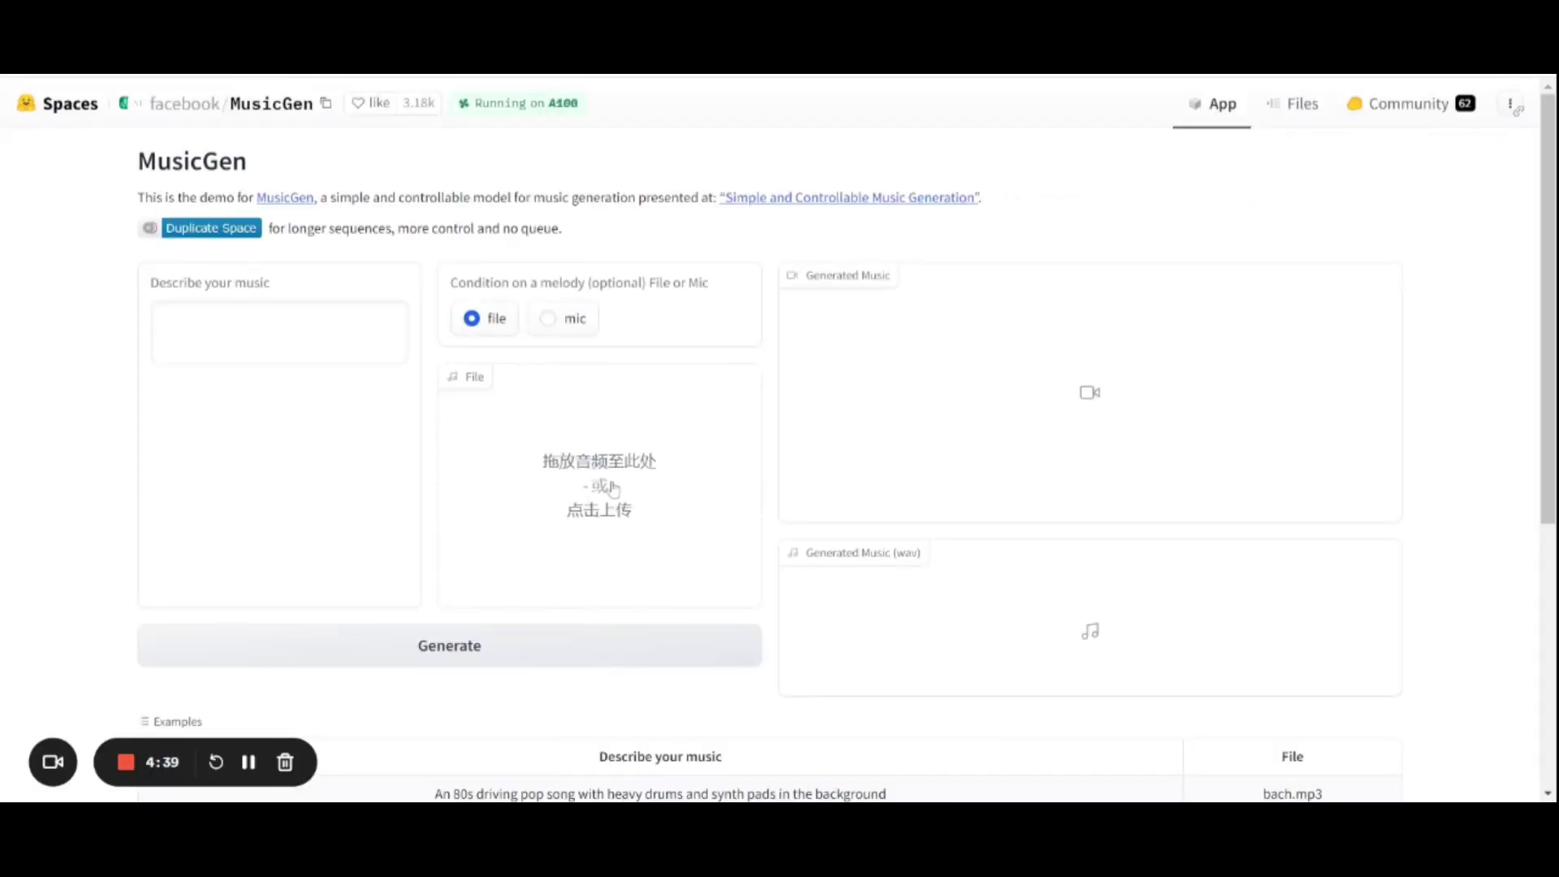
Step: Generate a MusicGen track from the pasted gentle autumn-breeze description and play the 15-second result
click(203, 329)
key(ctrl+v)
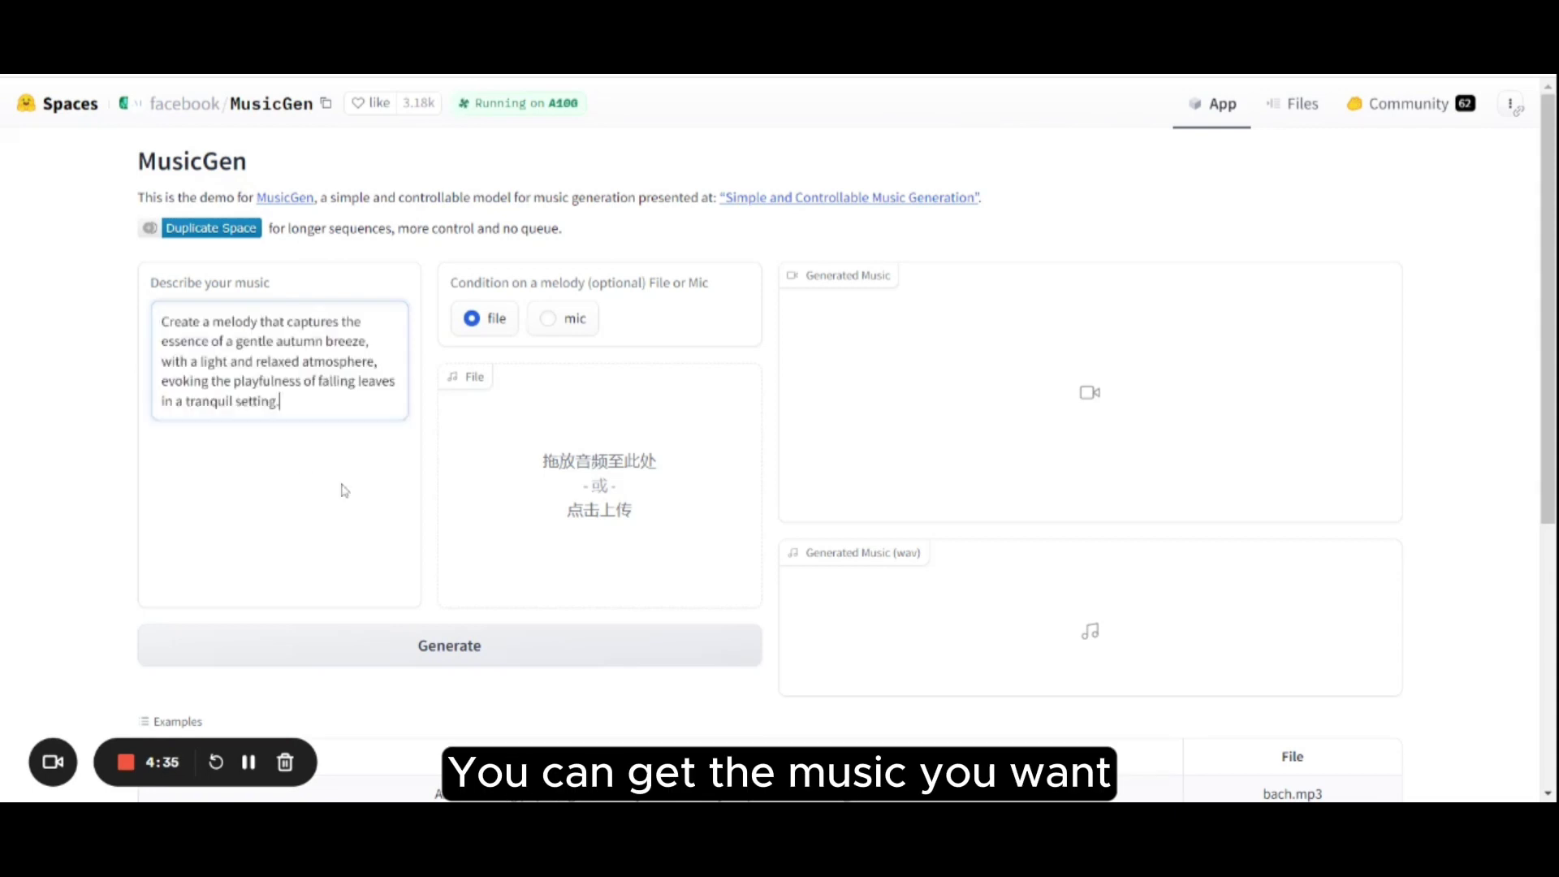
click(452, 653)
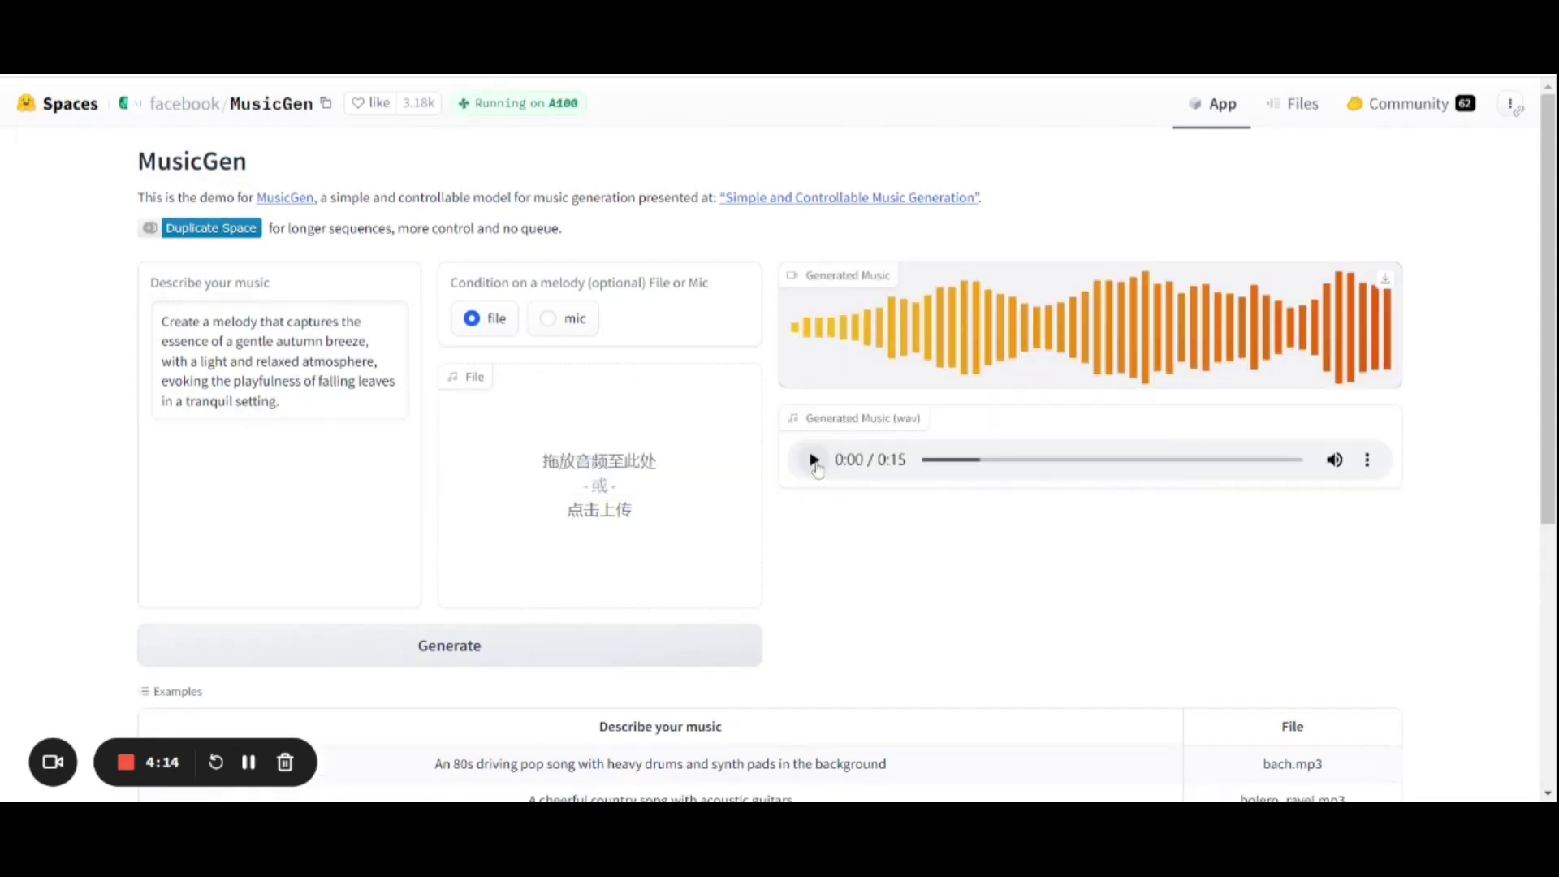
click(814, 461)
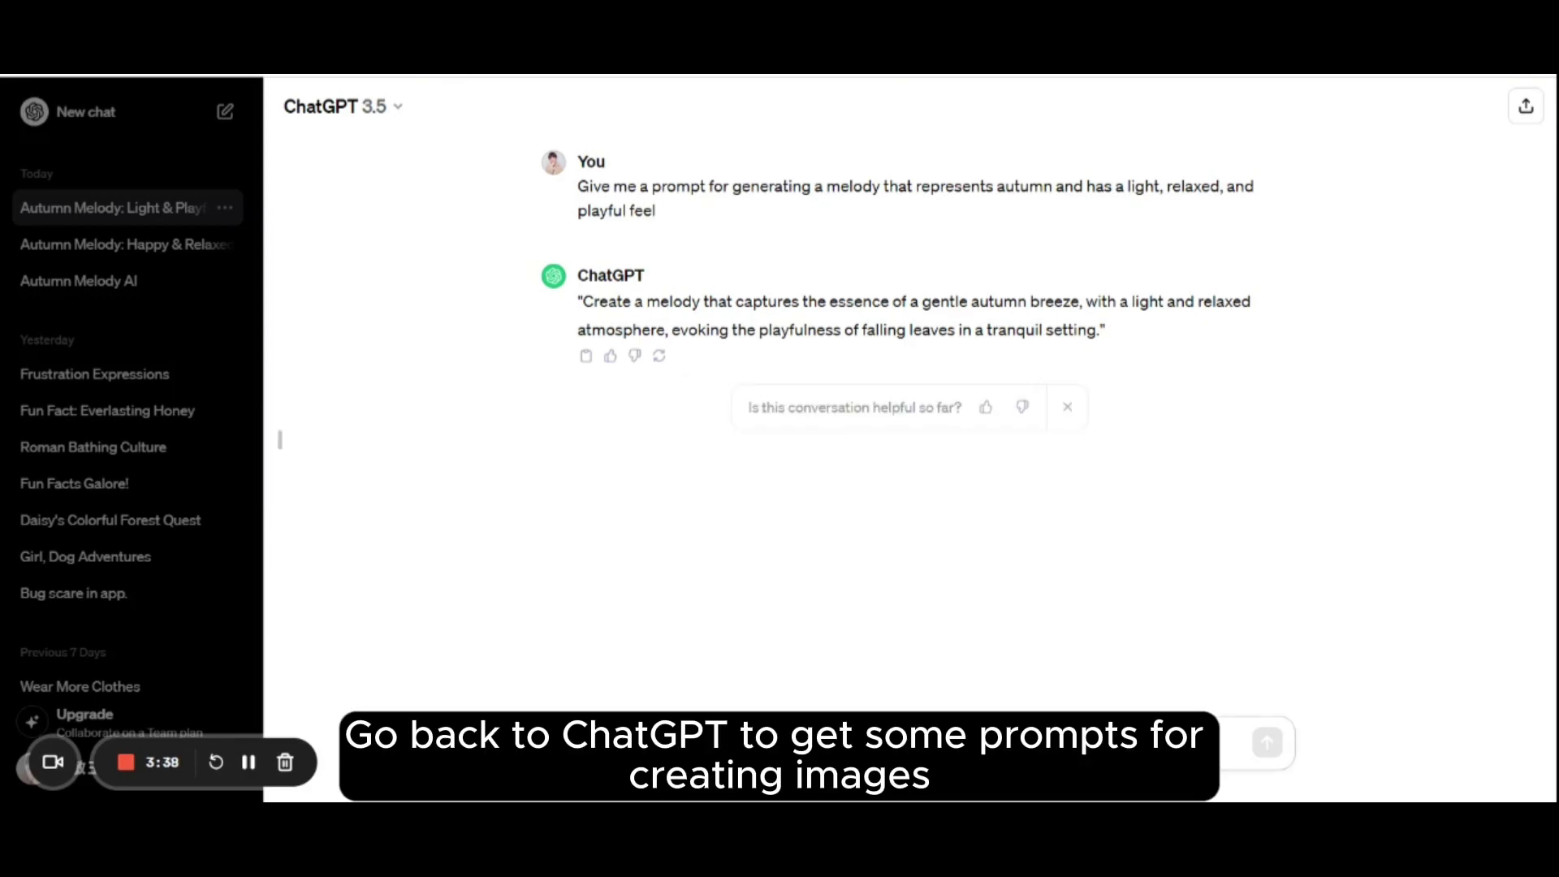
Step: Request five autumn image prompts, each with a different lens length and element, and review ChatGPT's reply
key(ctrl+v)
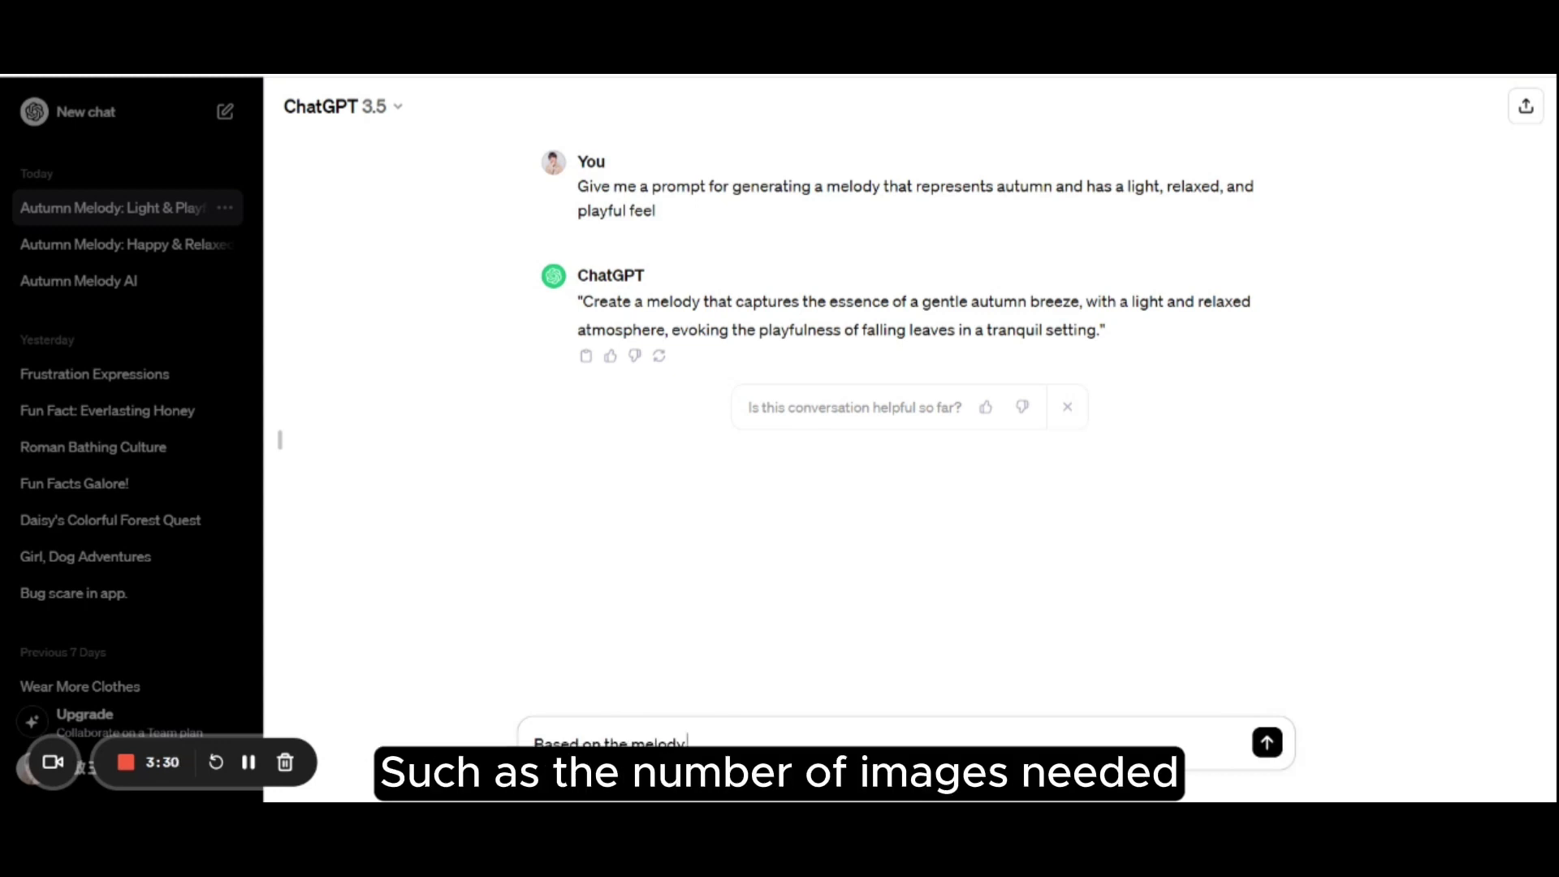
text(, give m)
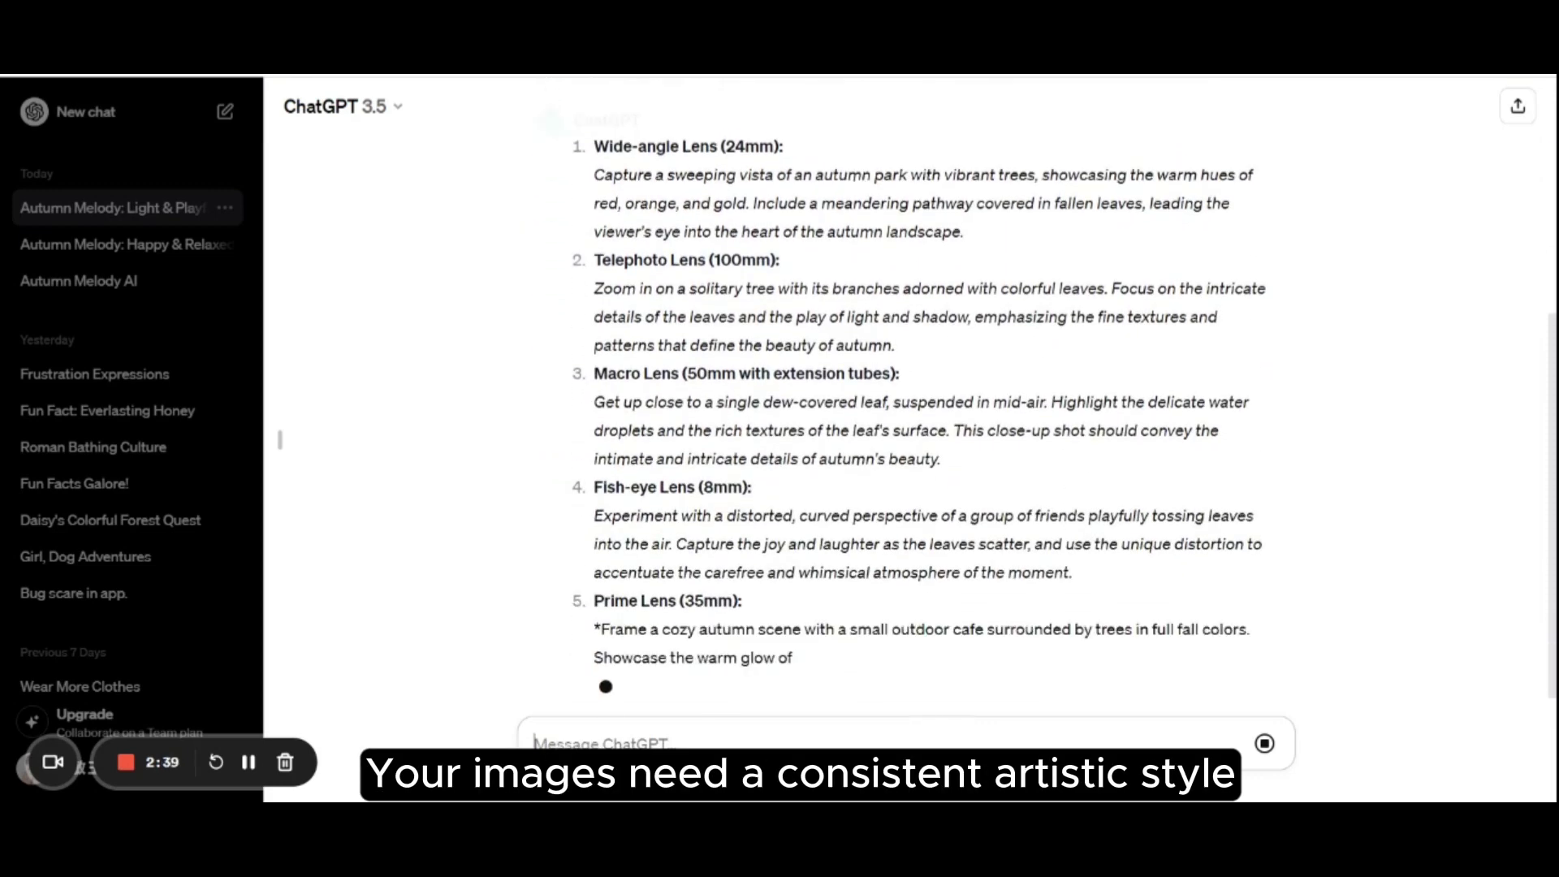
scroll(925, 406, up, 3)
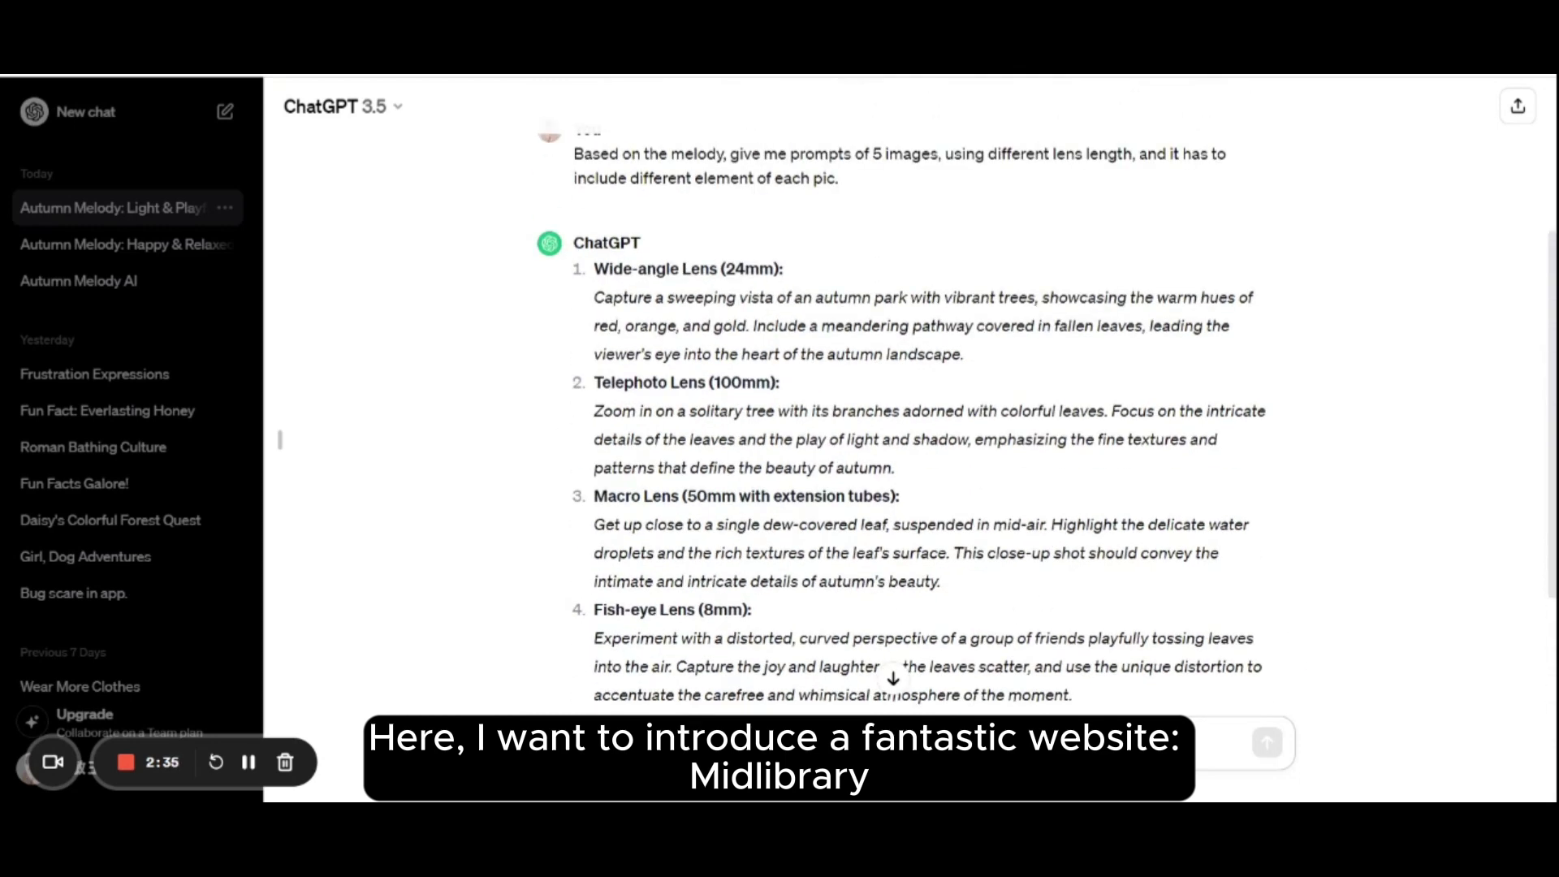
scroll(925, 406, down, 3)
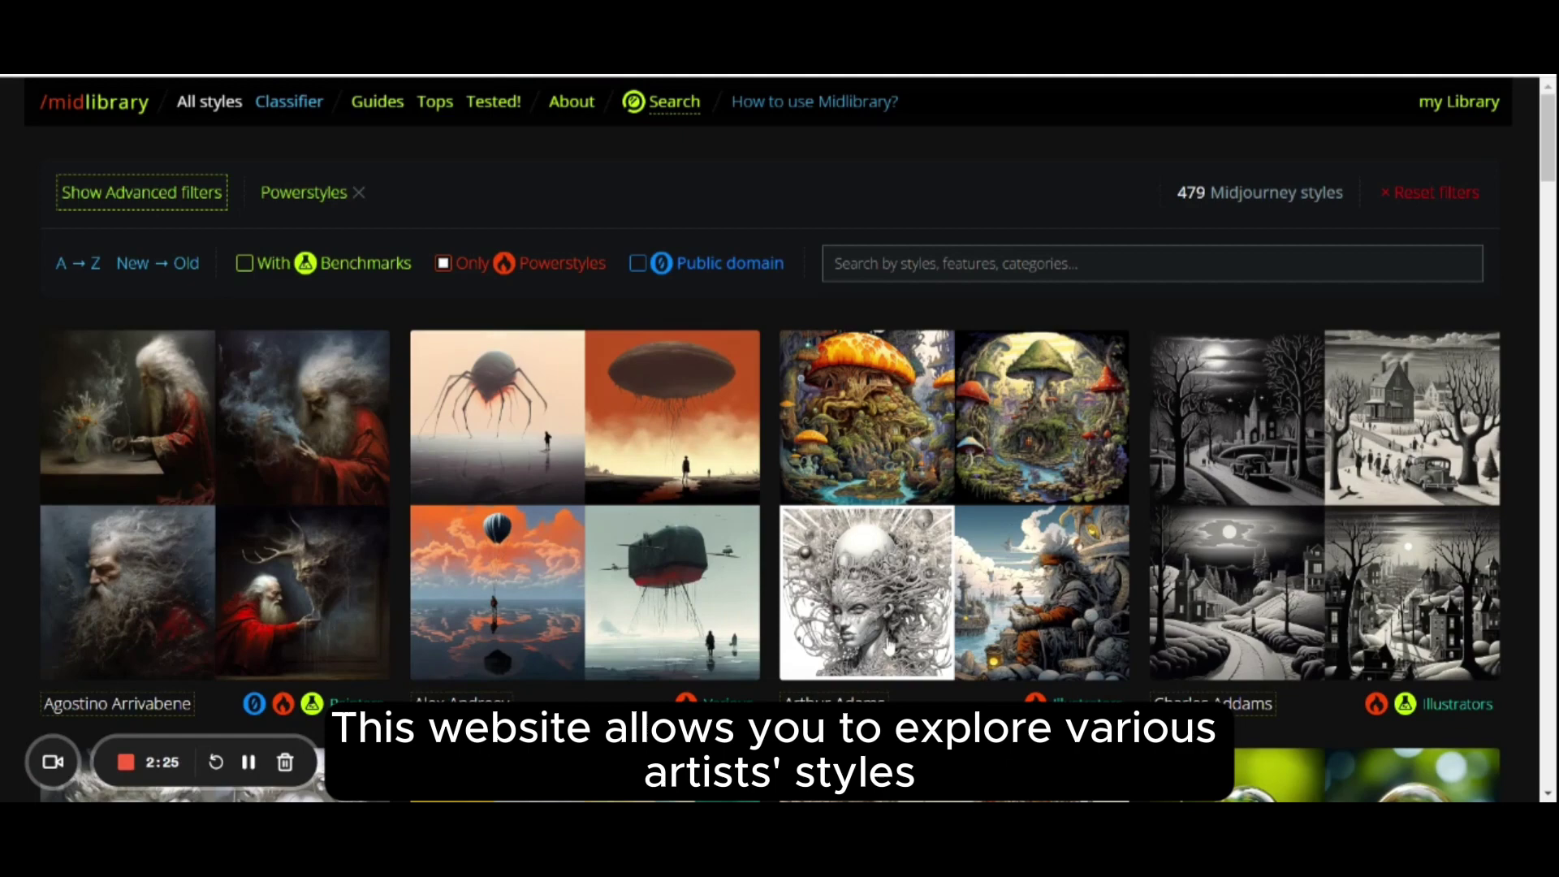
scroll(887, 646, down, 3)
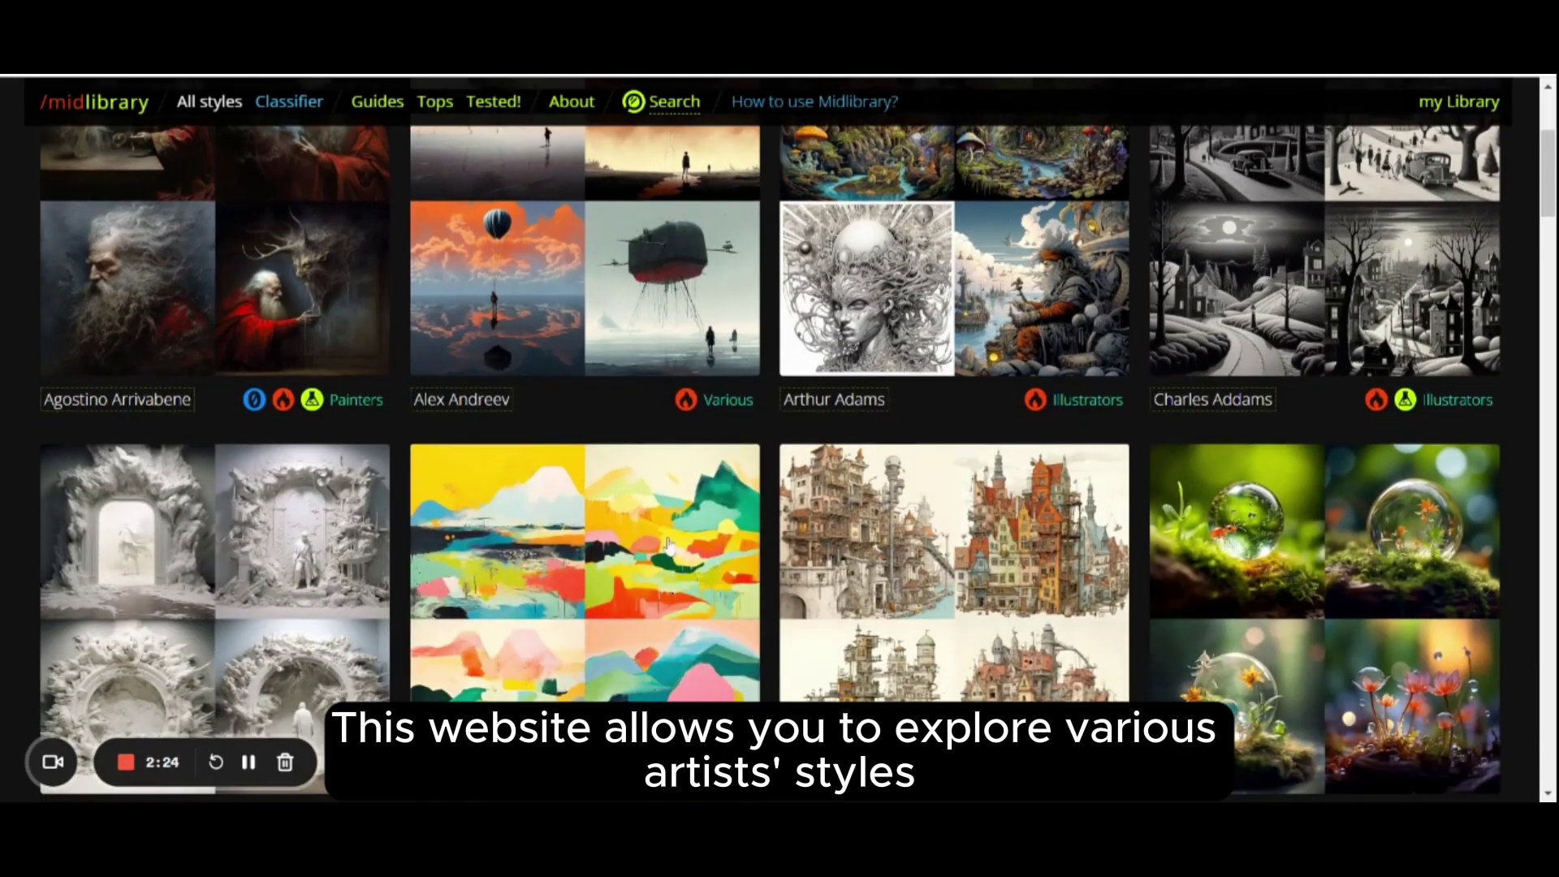
Step: Browse Midlibrary's All styles gallery down to the Pixar style page with its V5.2 samples
scroll(1134, 475, down, 3)
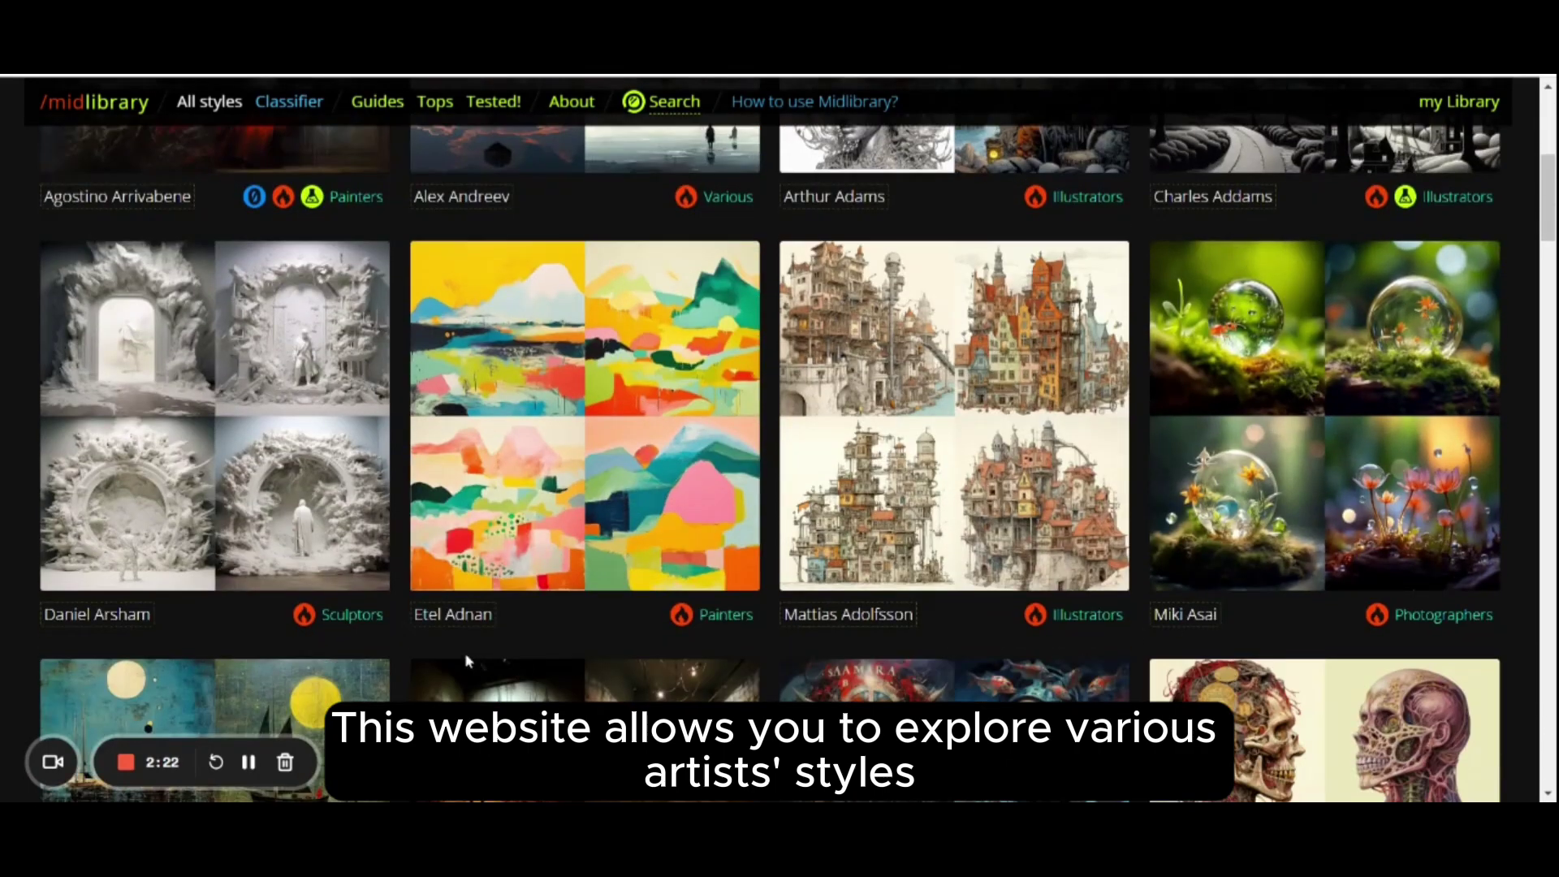
scroll(782, 642, down, 4)
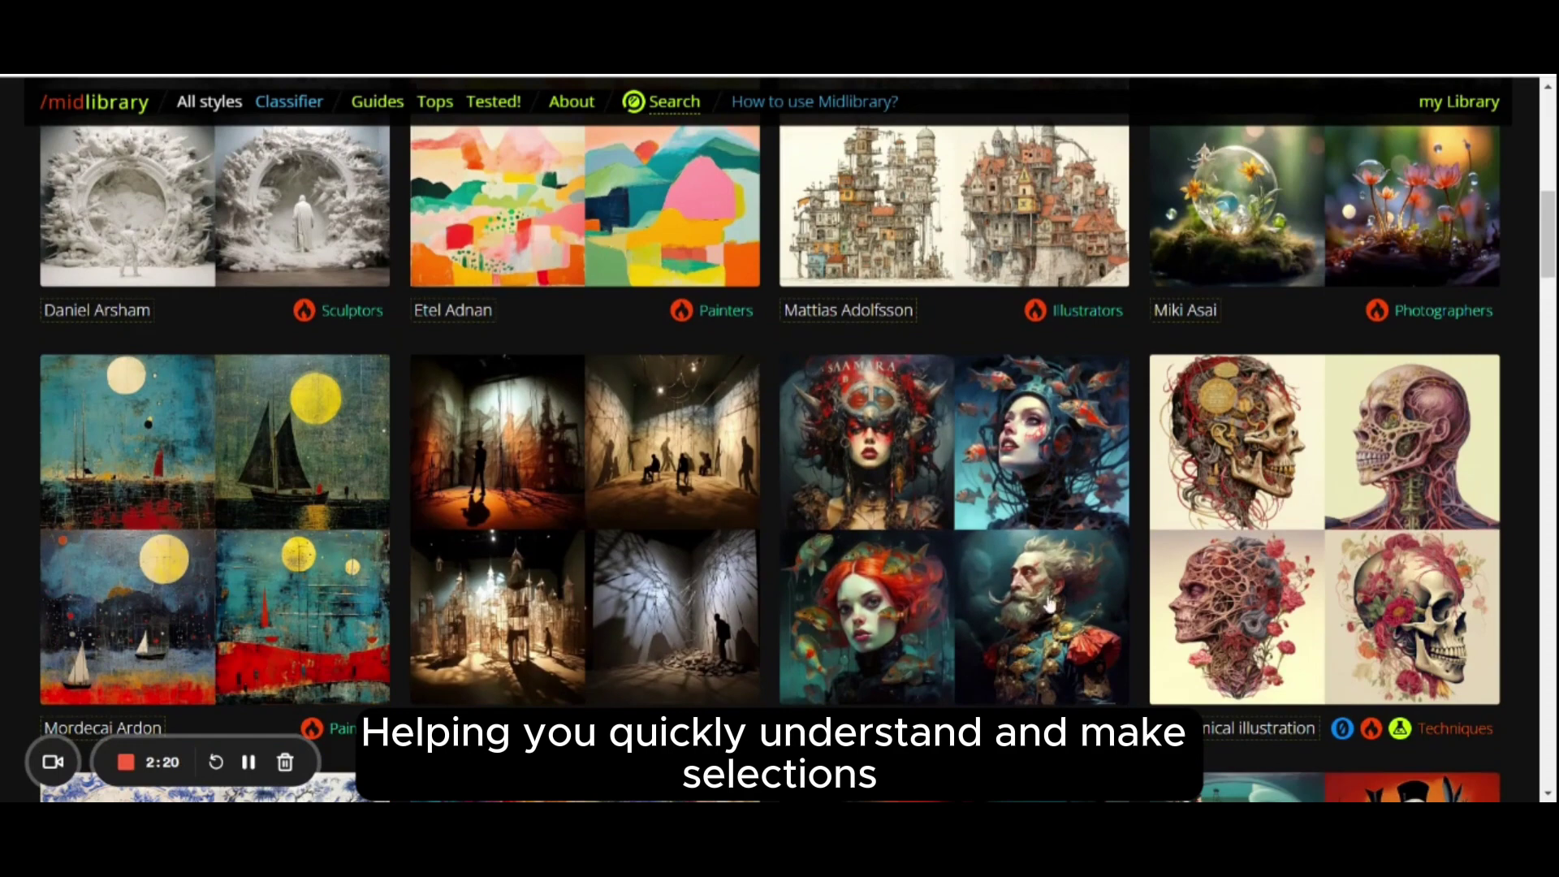
scroll(1090, 599, down, 2)
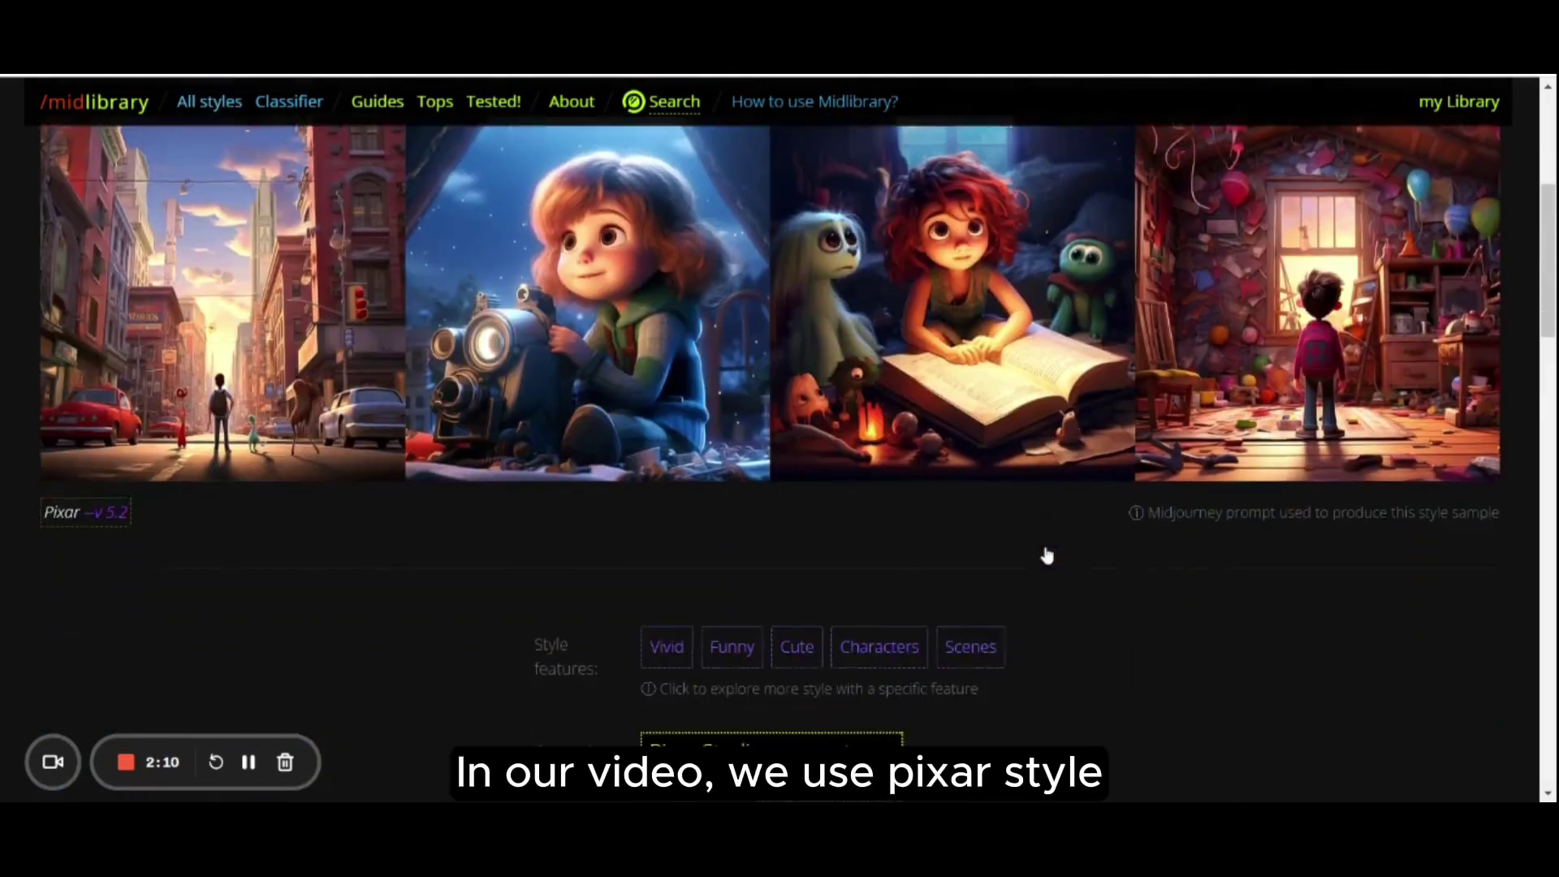
scroll(129, 453, down, 1)
scroll(325, 552, up, 4)
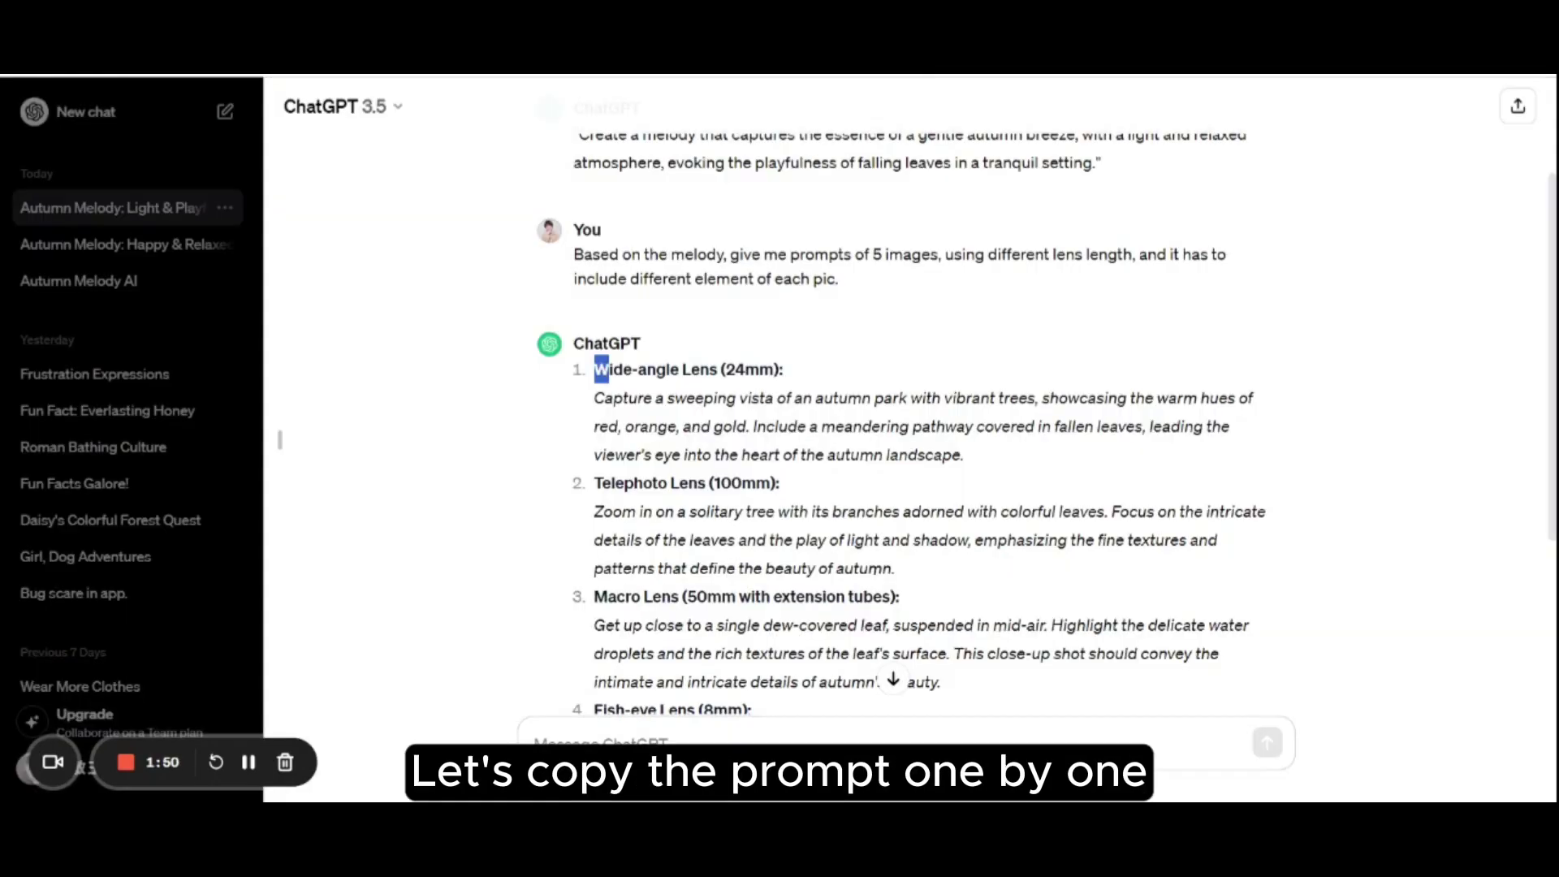
Step: Put the Wide-angle Lens (24mm) autumn park prompt into Maze.Guru, ending with 'in the style of pixar'
drag(595, 368, 980, 461)
key(ctrl+c)
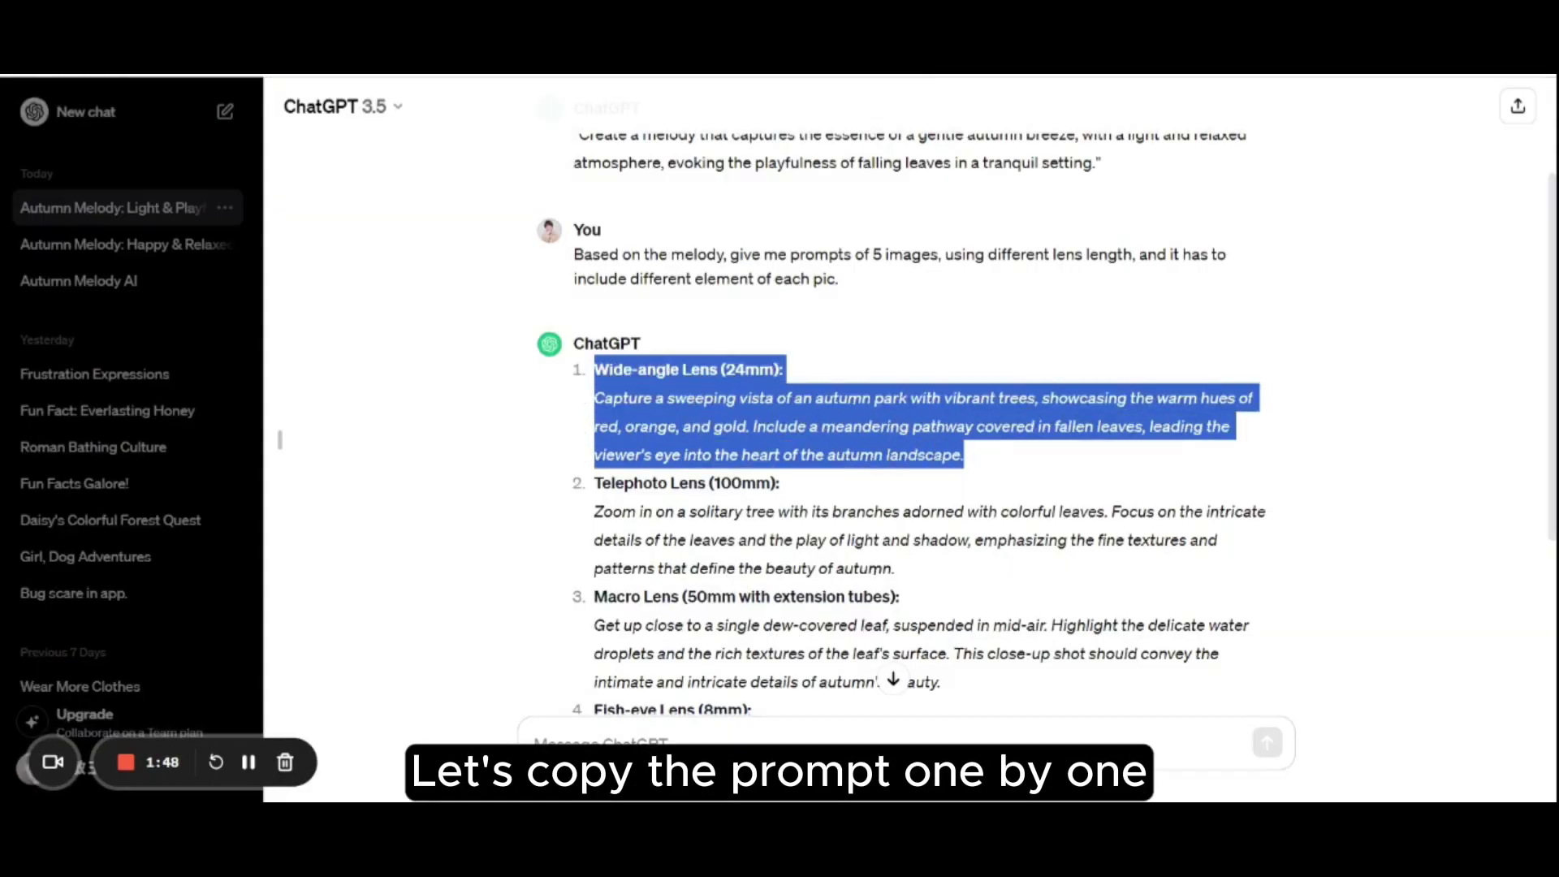
key(ctrl+Tab)
key(ctrl+v)
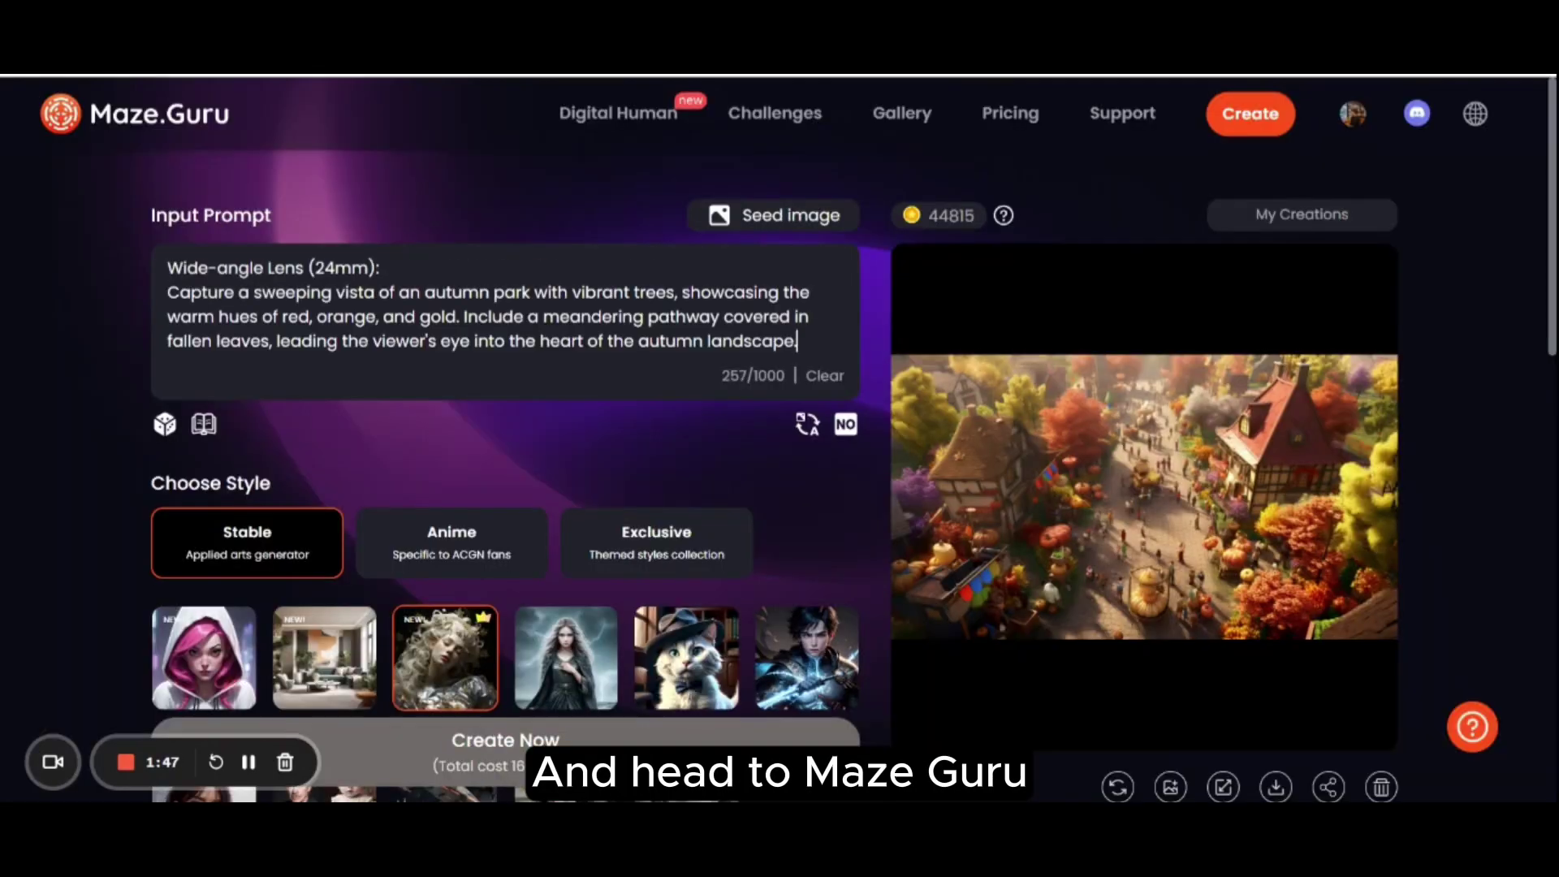
click(380, 268)
key(Delete)
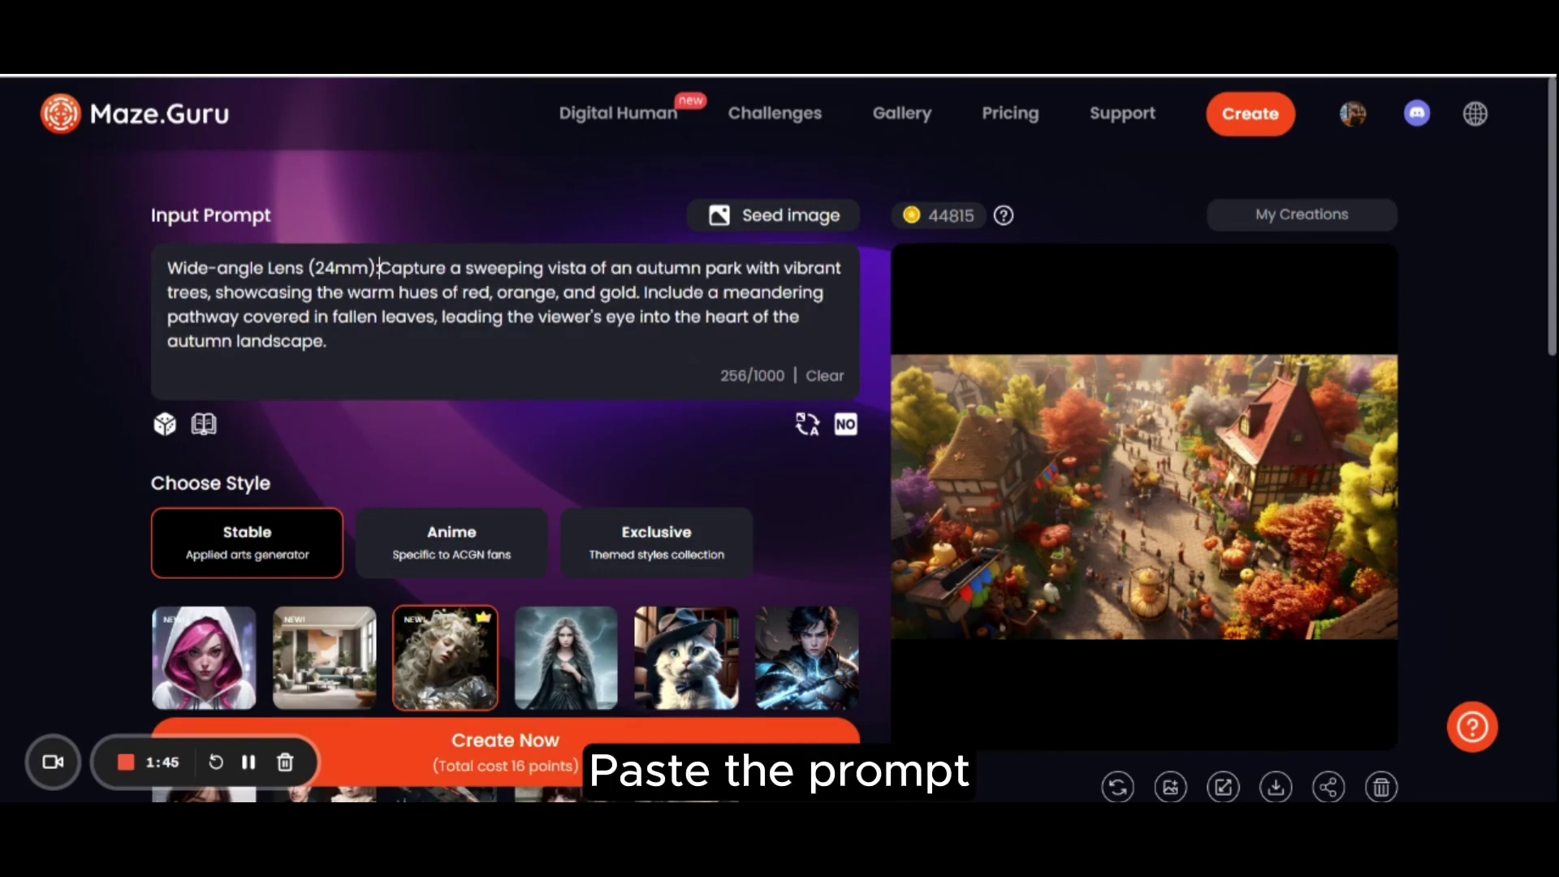
text(in the )
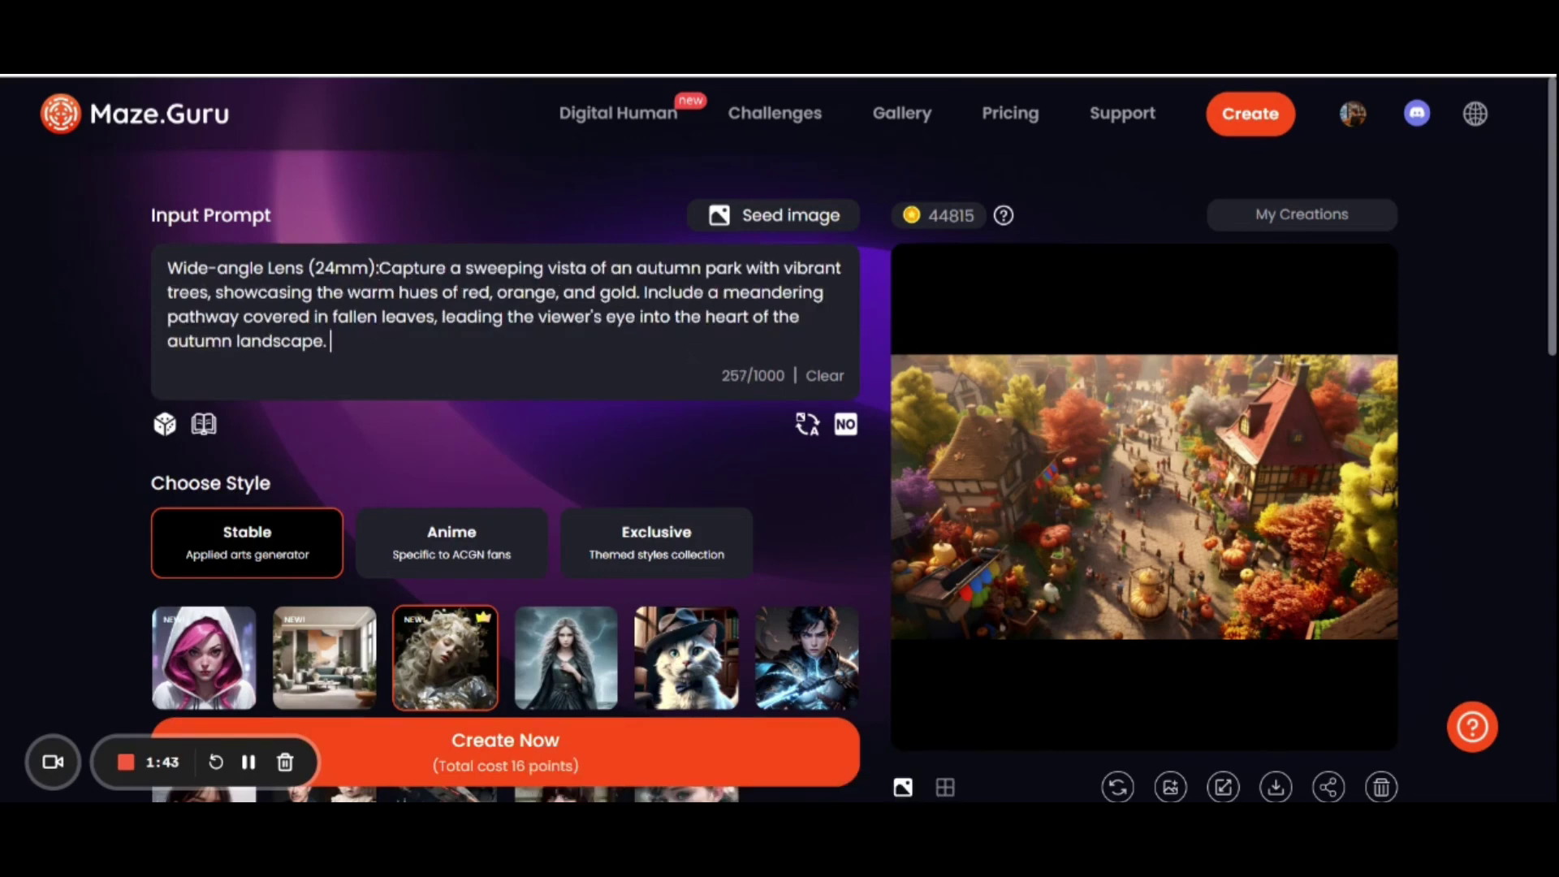
text(st)
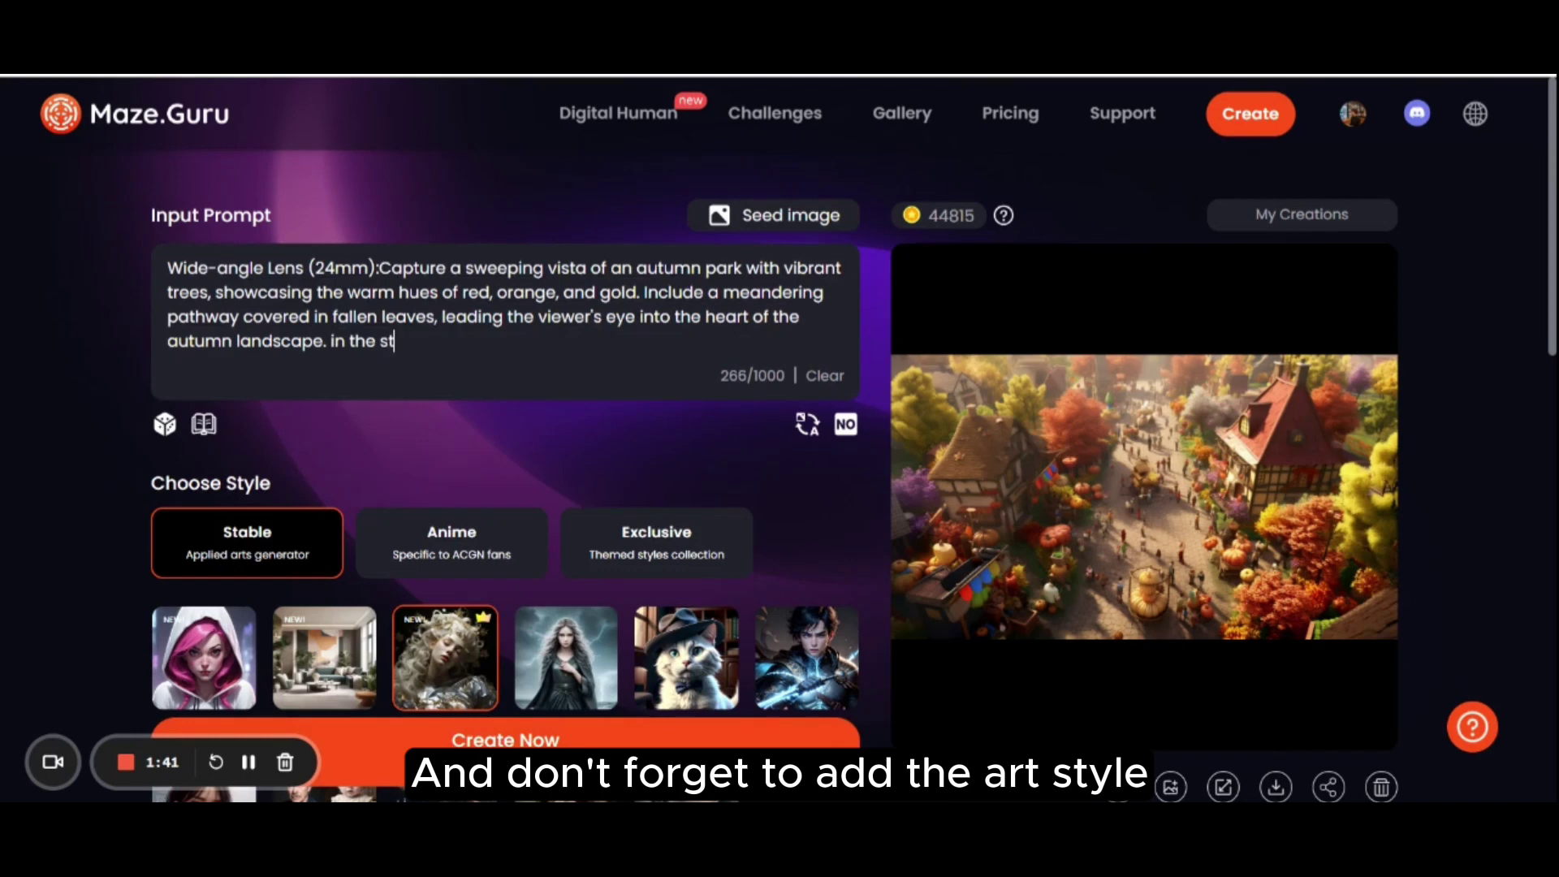
text(yle of pi)
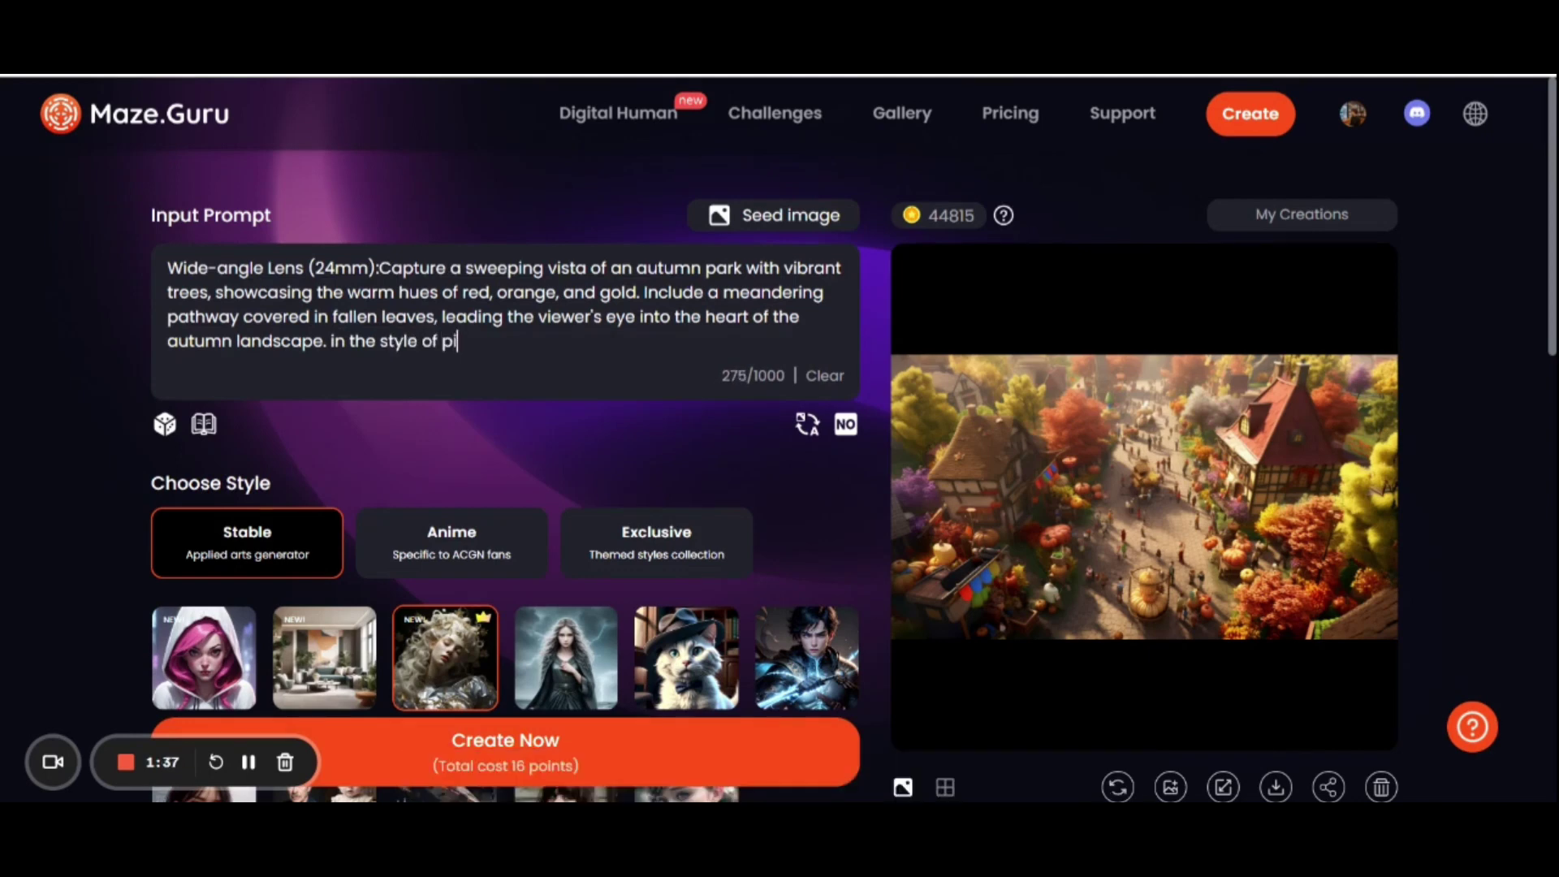
text(xar)
Step: Generate 16:9 images and download the chosen Pixar-style autumn park landscape
scroll(573, 451, down, 8)
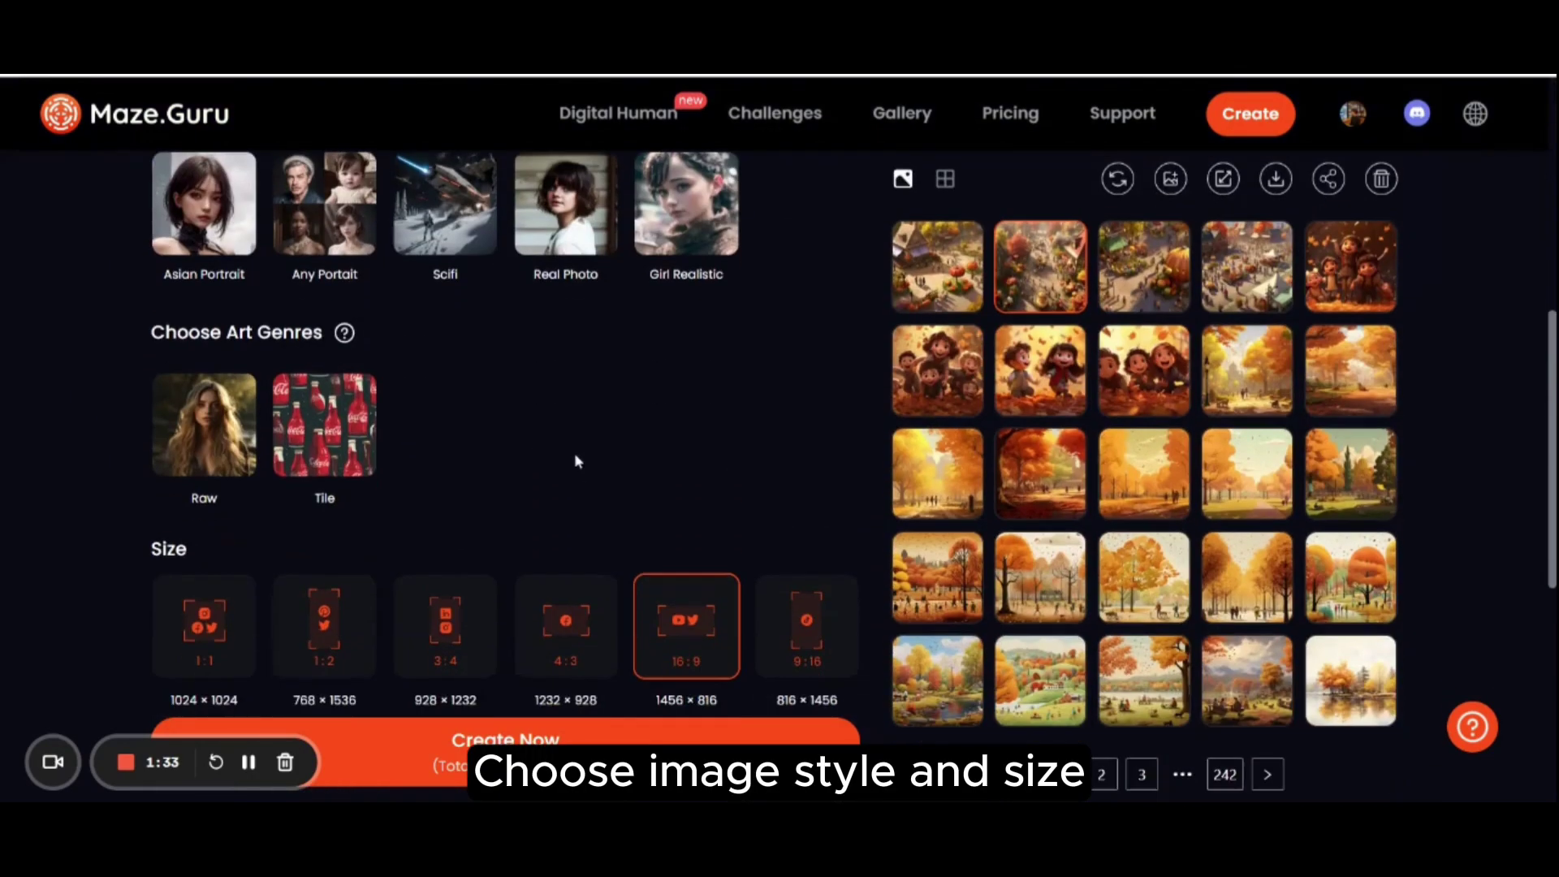
scroll(552, 495, down, 3)
scroll(568, 528, down, 3)
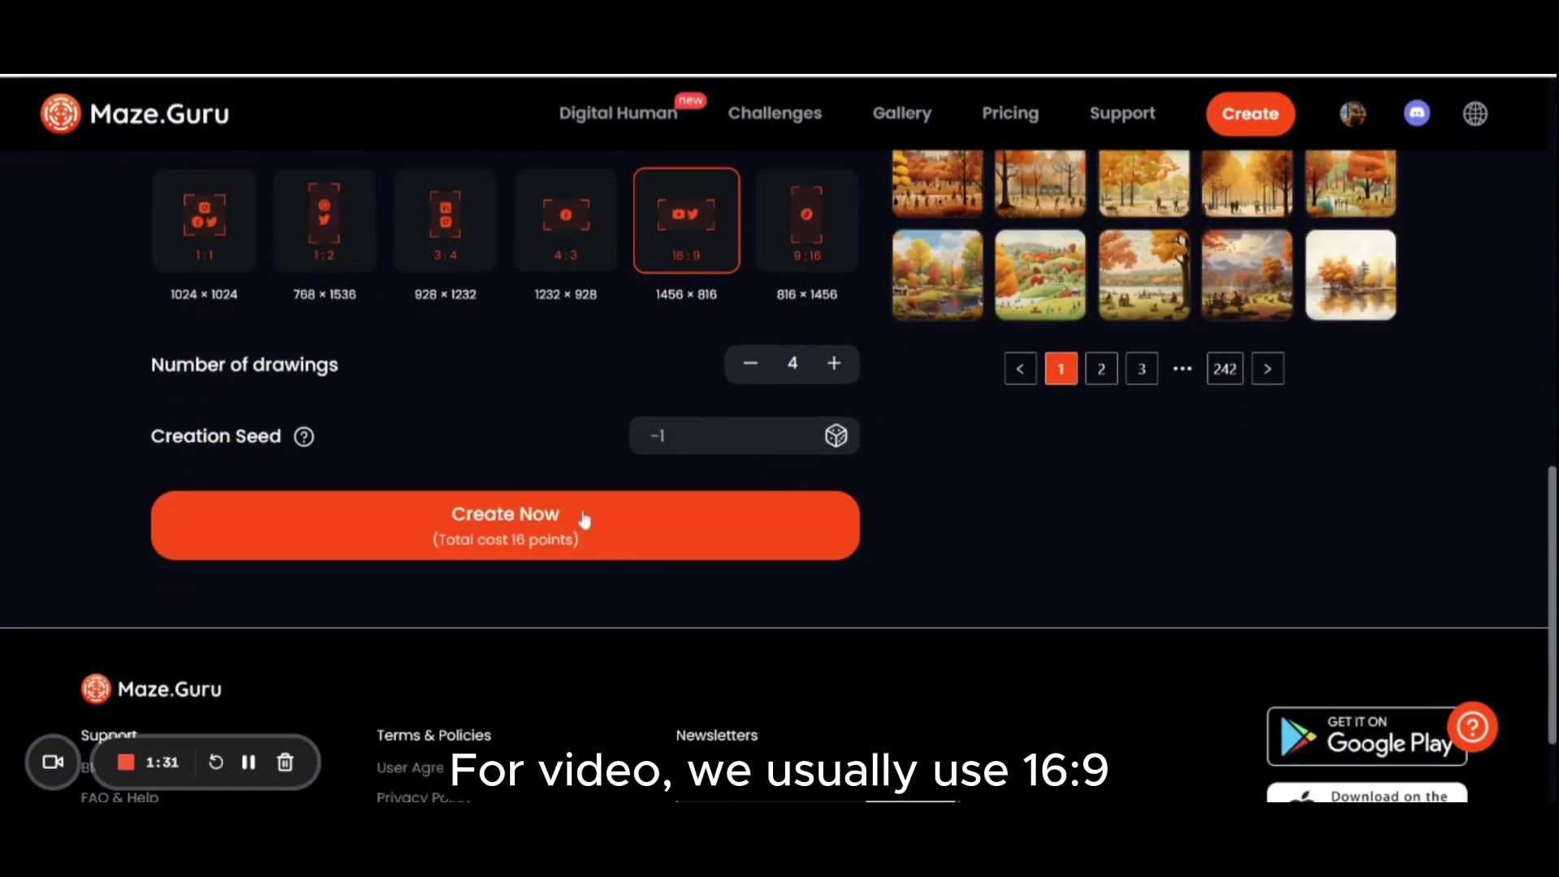
click(621, 530)
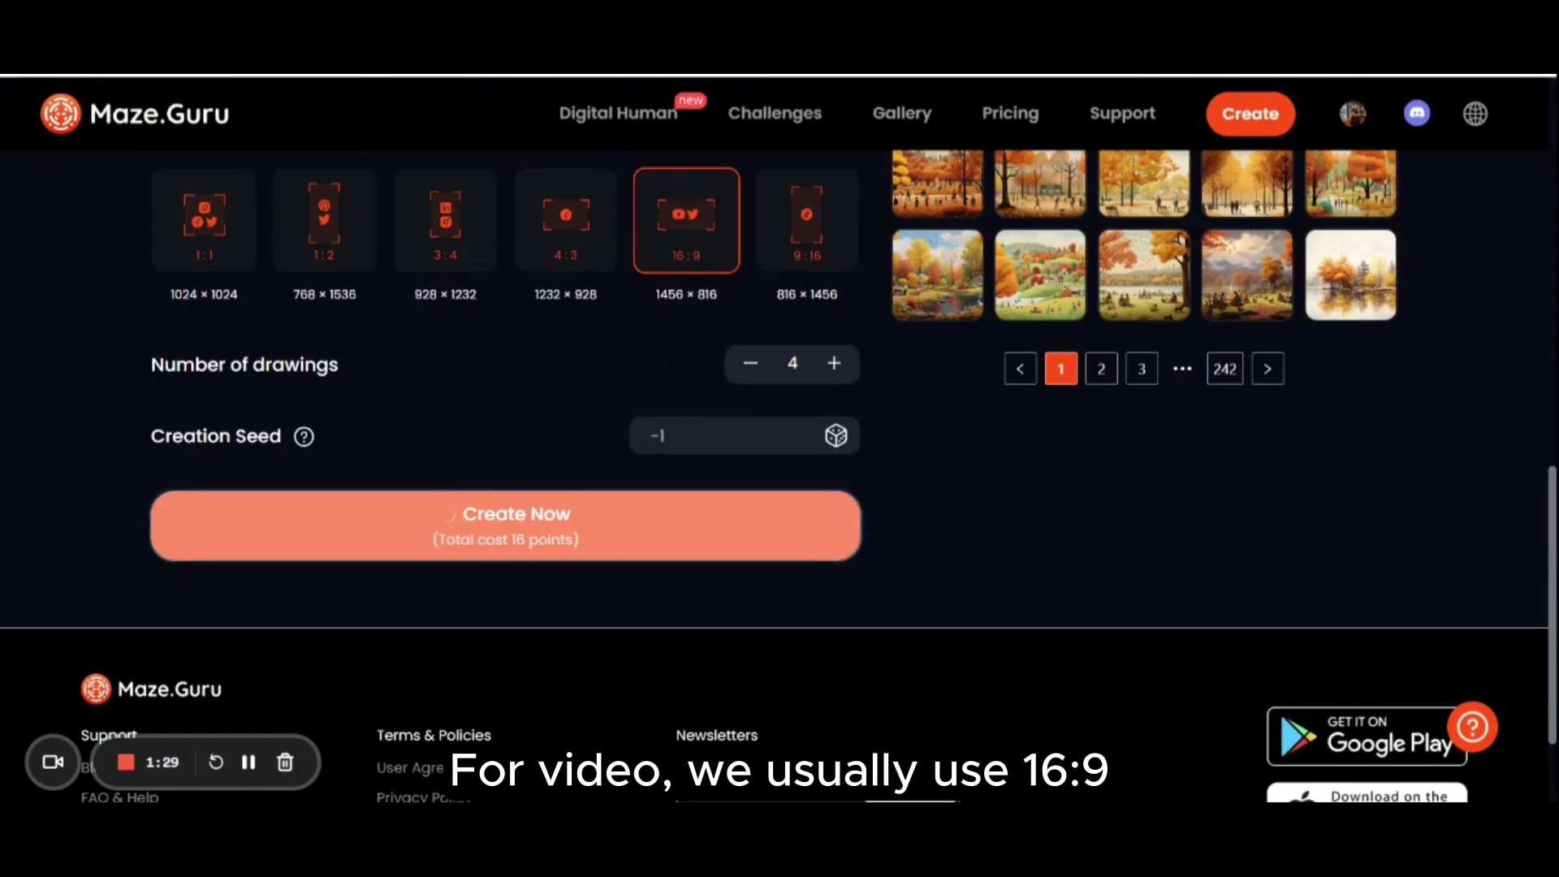
scroll(504, 406, up, 3)
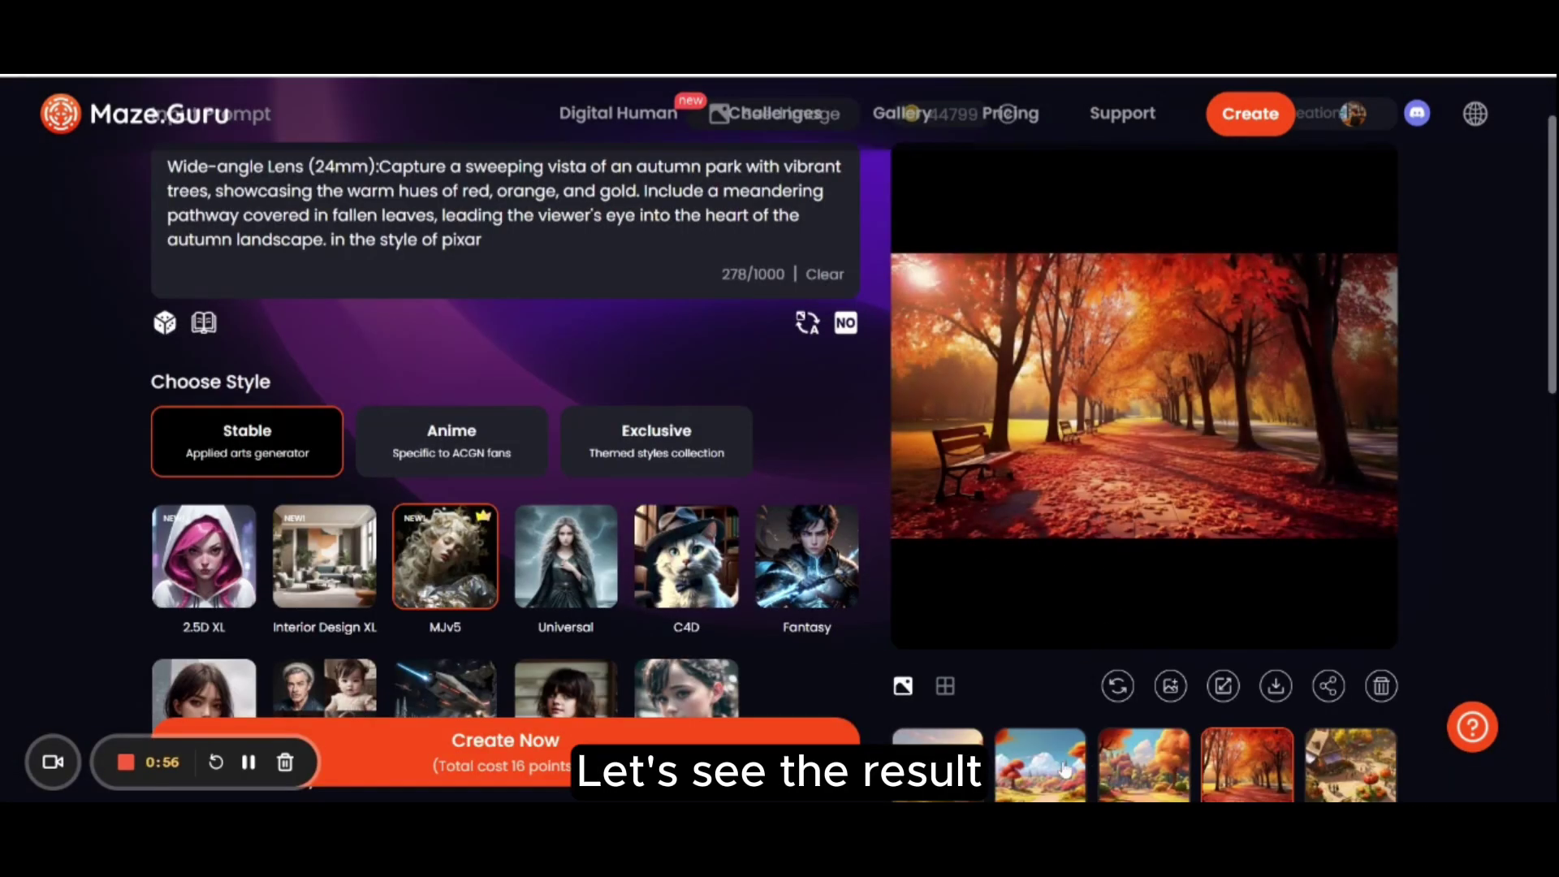
click(1066, 770)
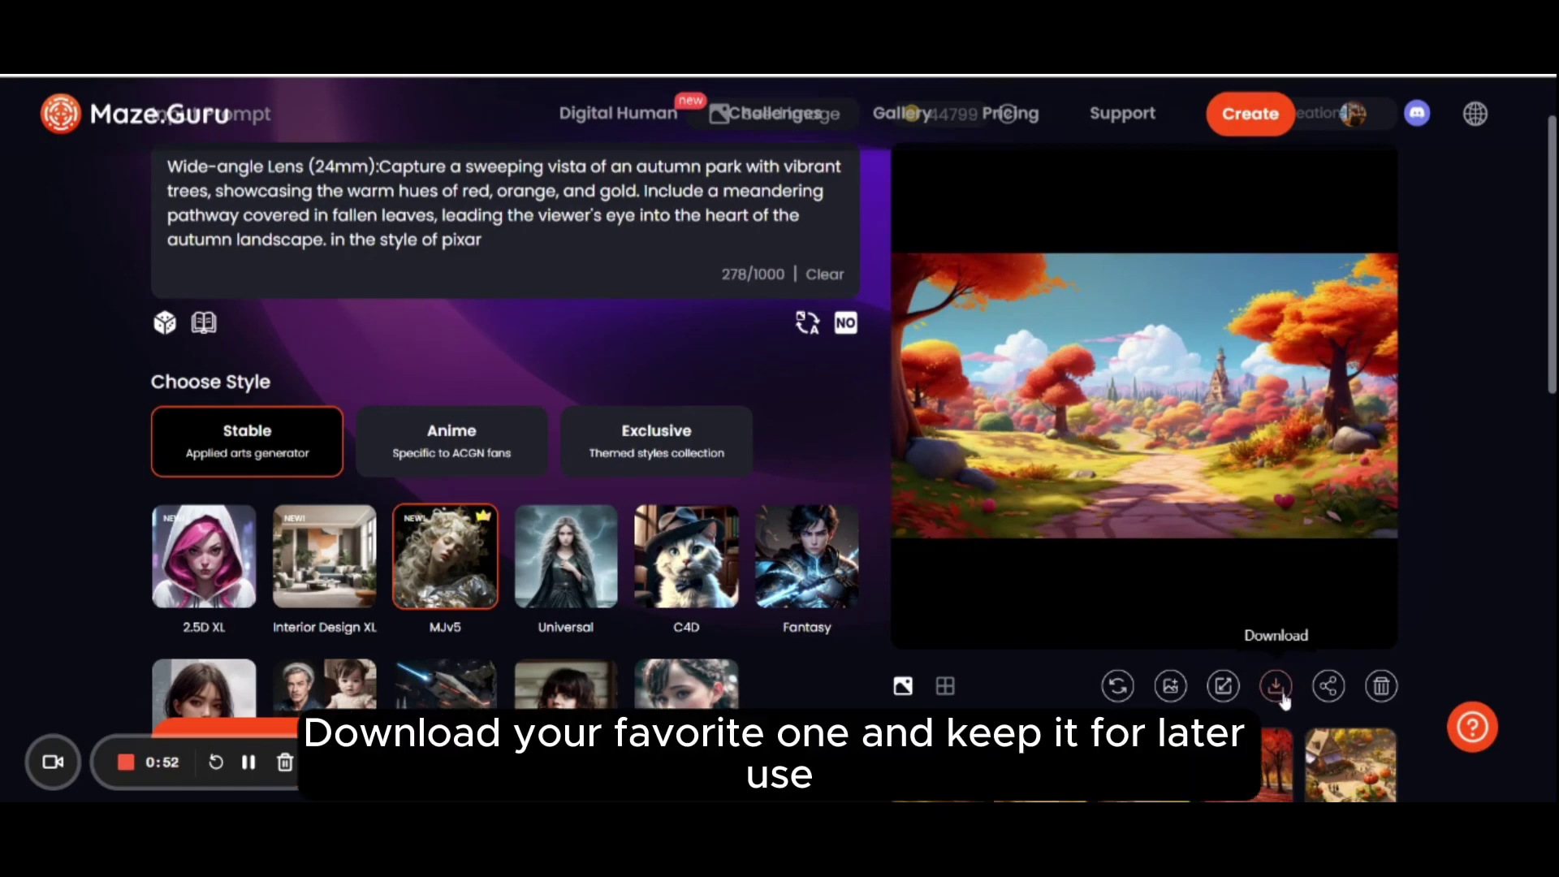
click(1281, 695)
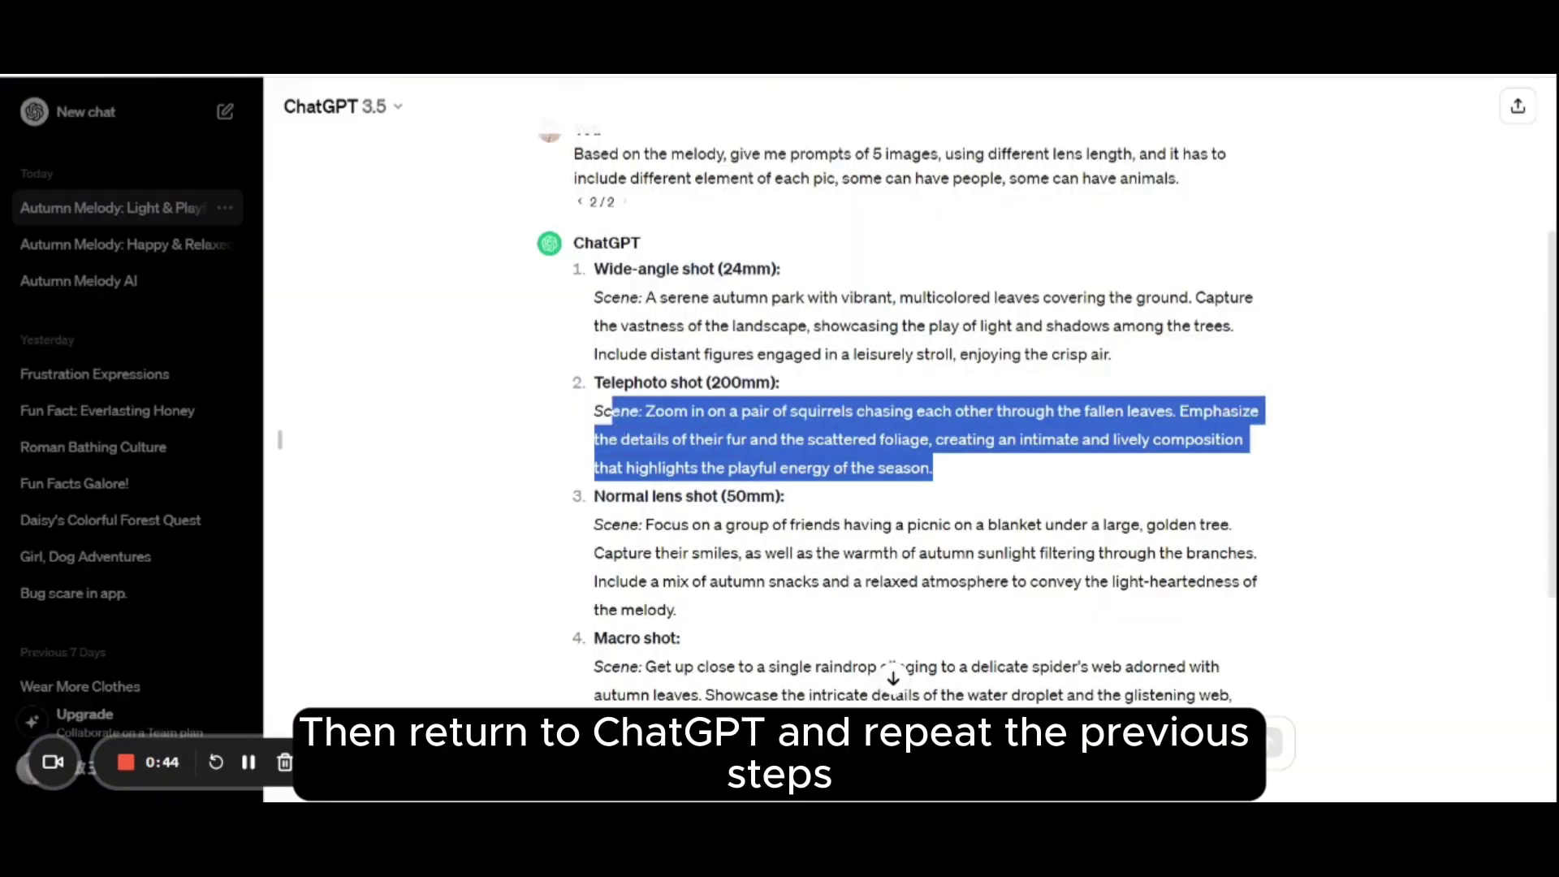
drag(596, 411, 595, 382)
key(ctrl+c)
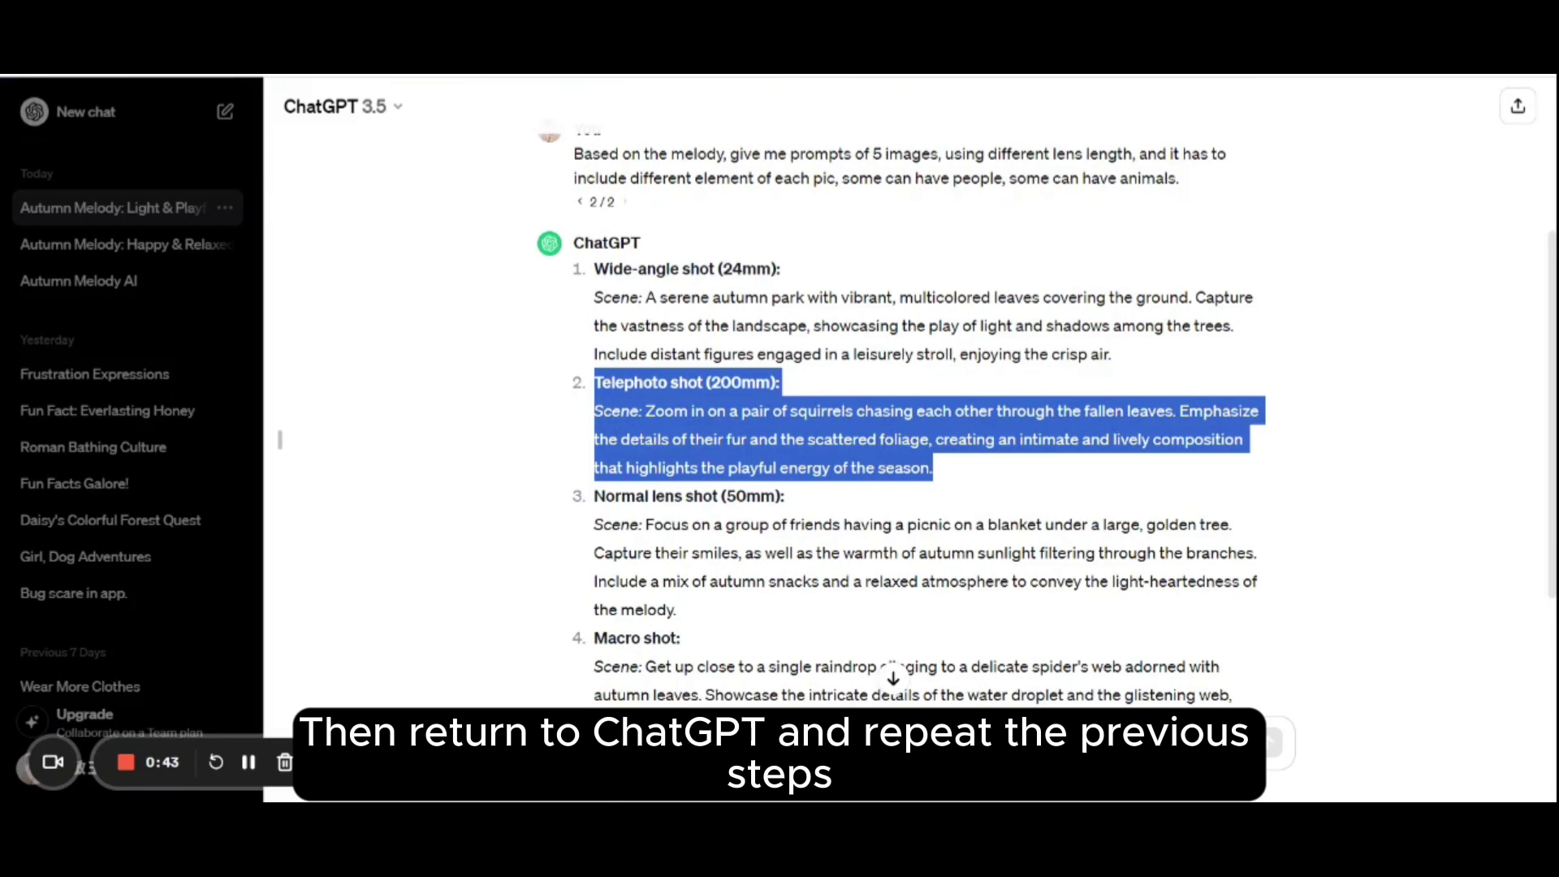
Step: Overwrite Maze.Guru's prompt with the Telephoto shot (200mm) squirrel scene, joined onto one line
drag(327, 341, 167, 268)
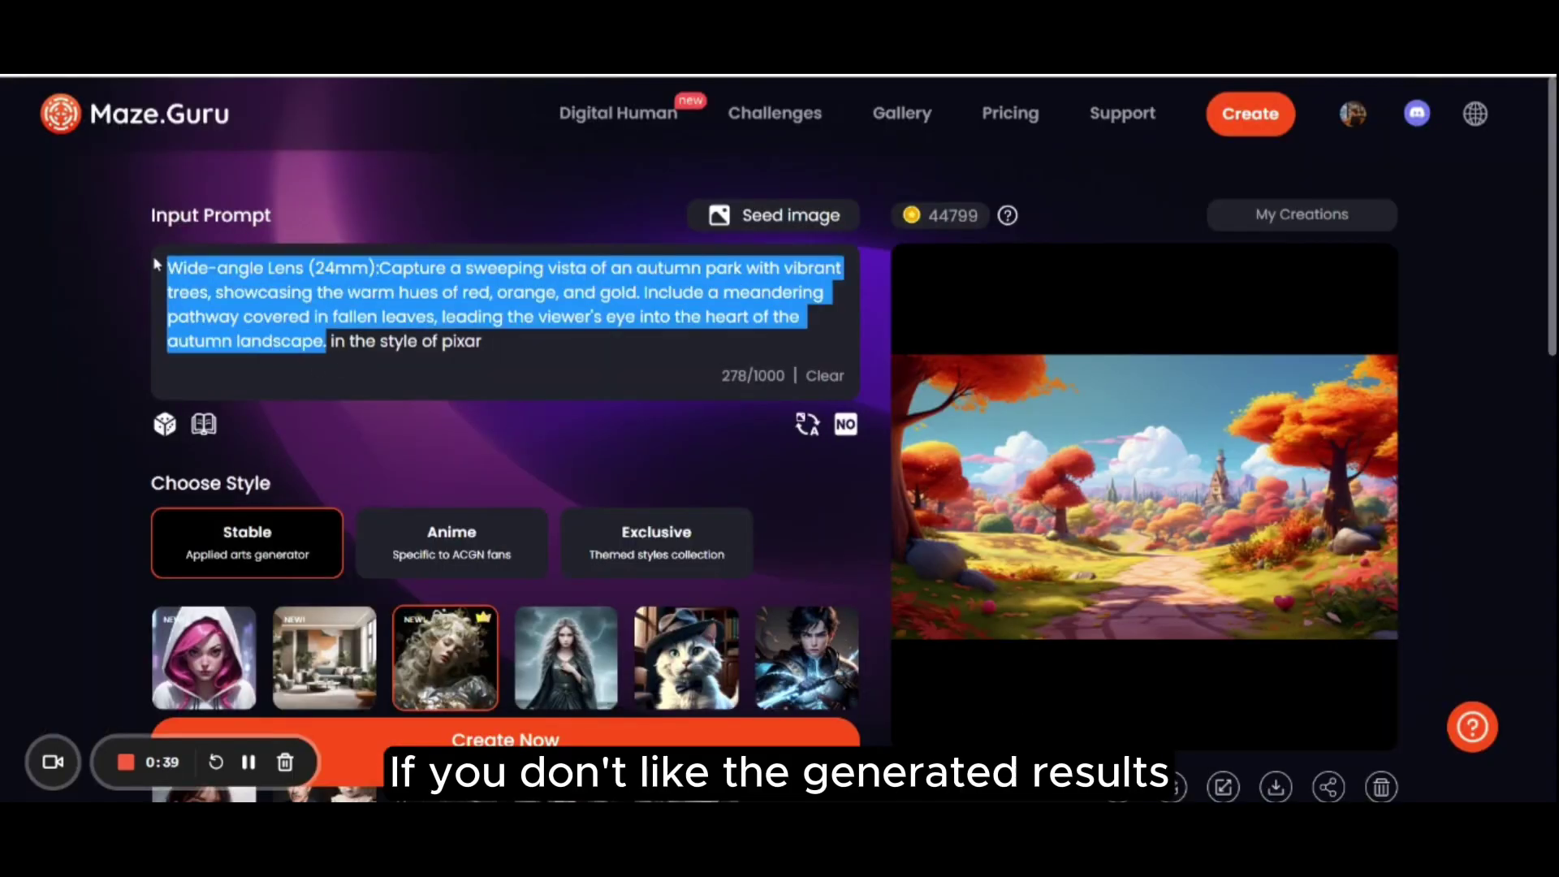
key(ctrl+v)
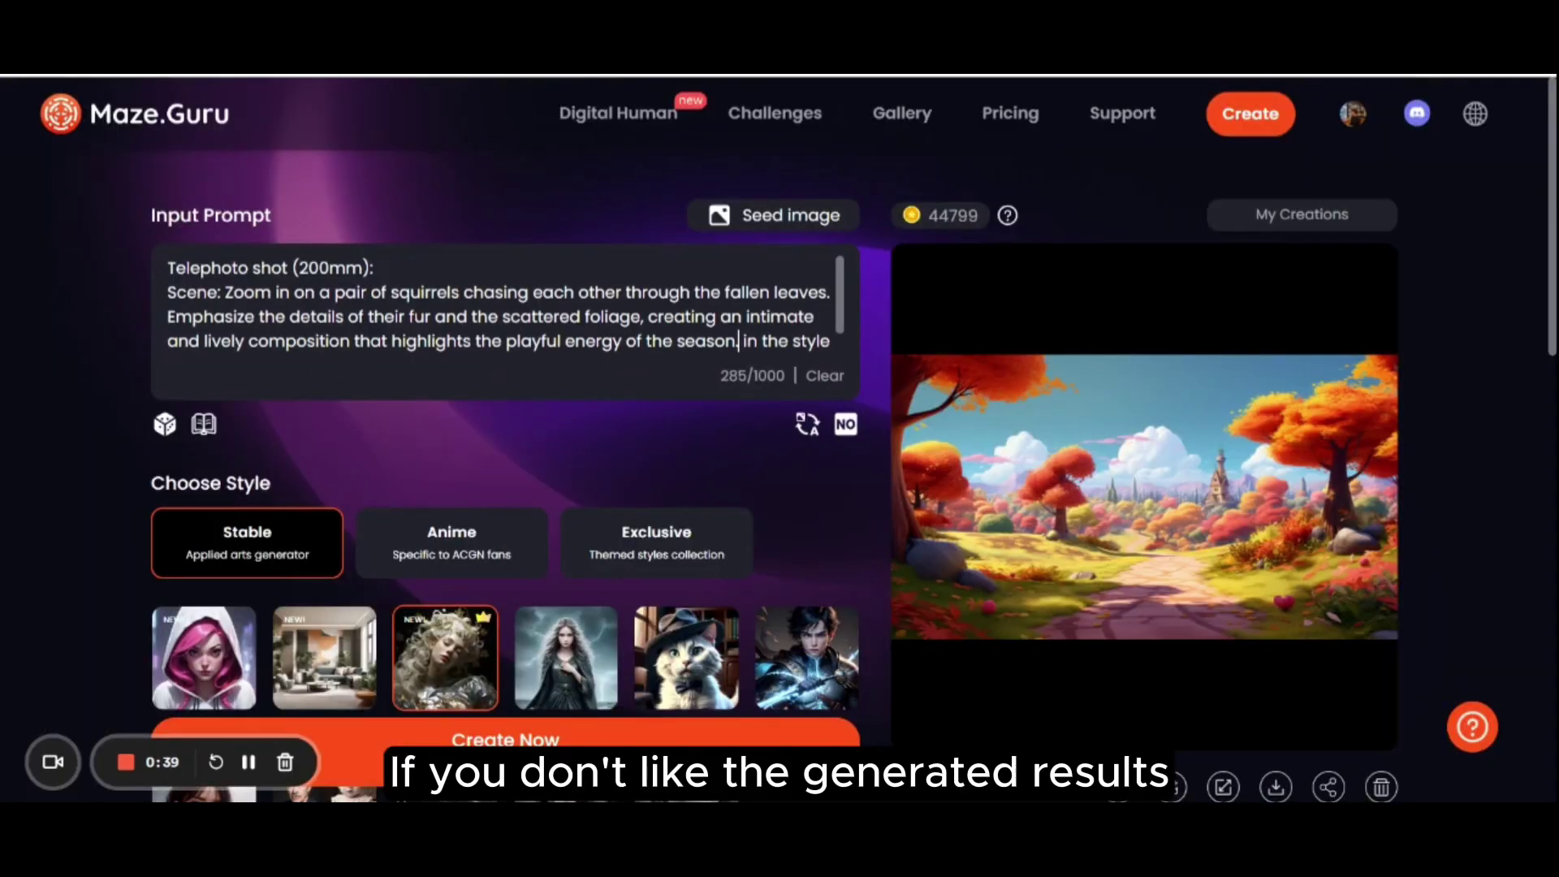
key(Delete)
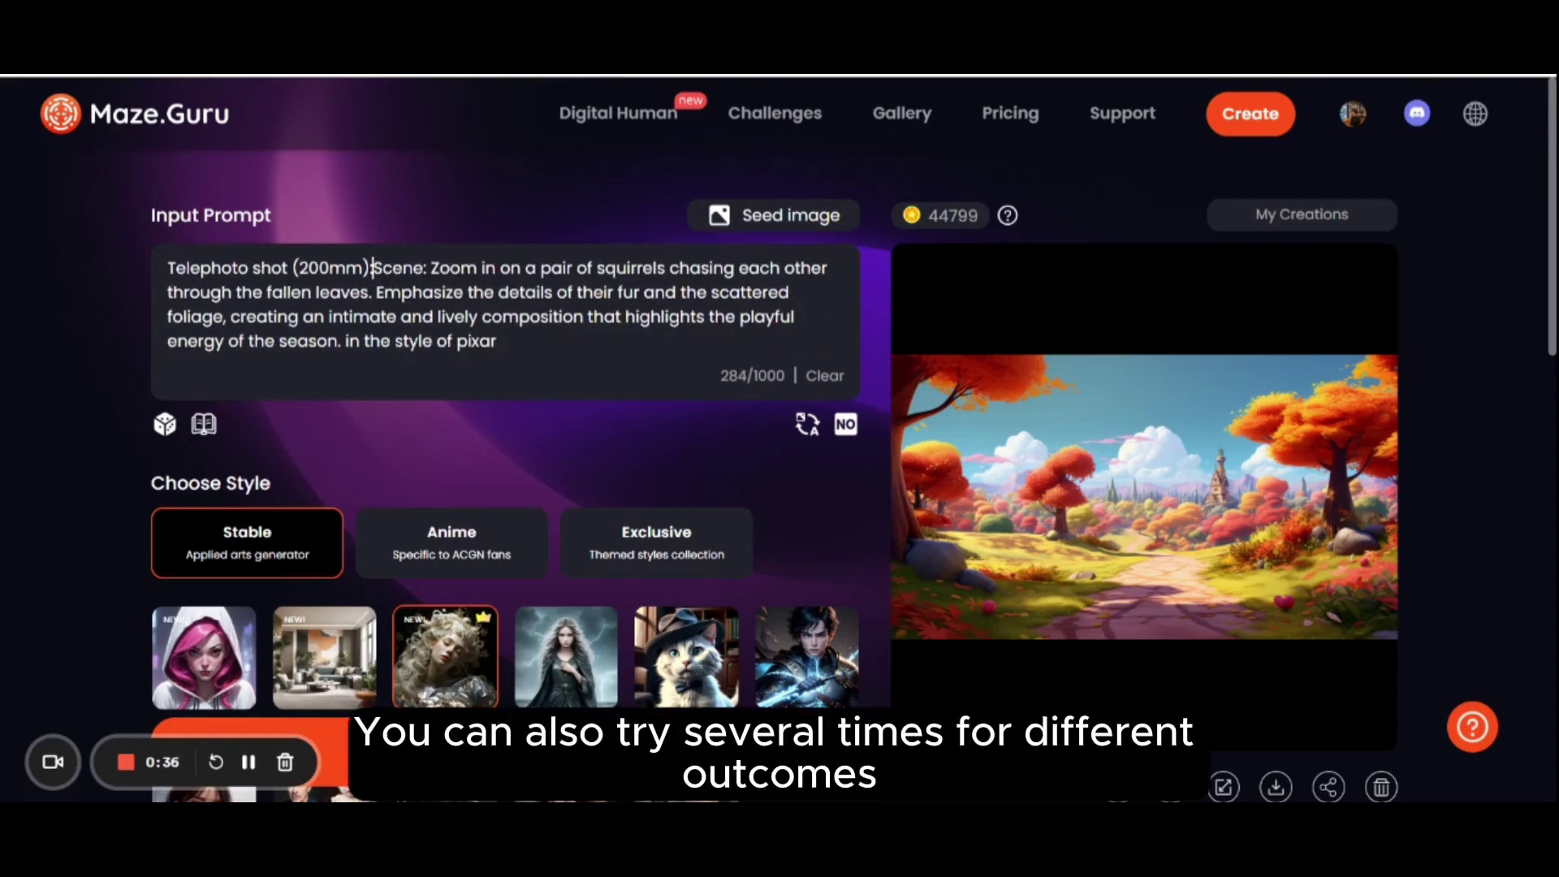
scroll(780, 630, down, 4)
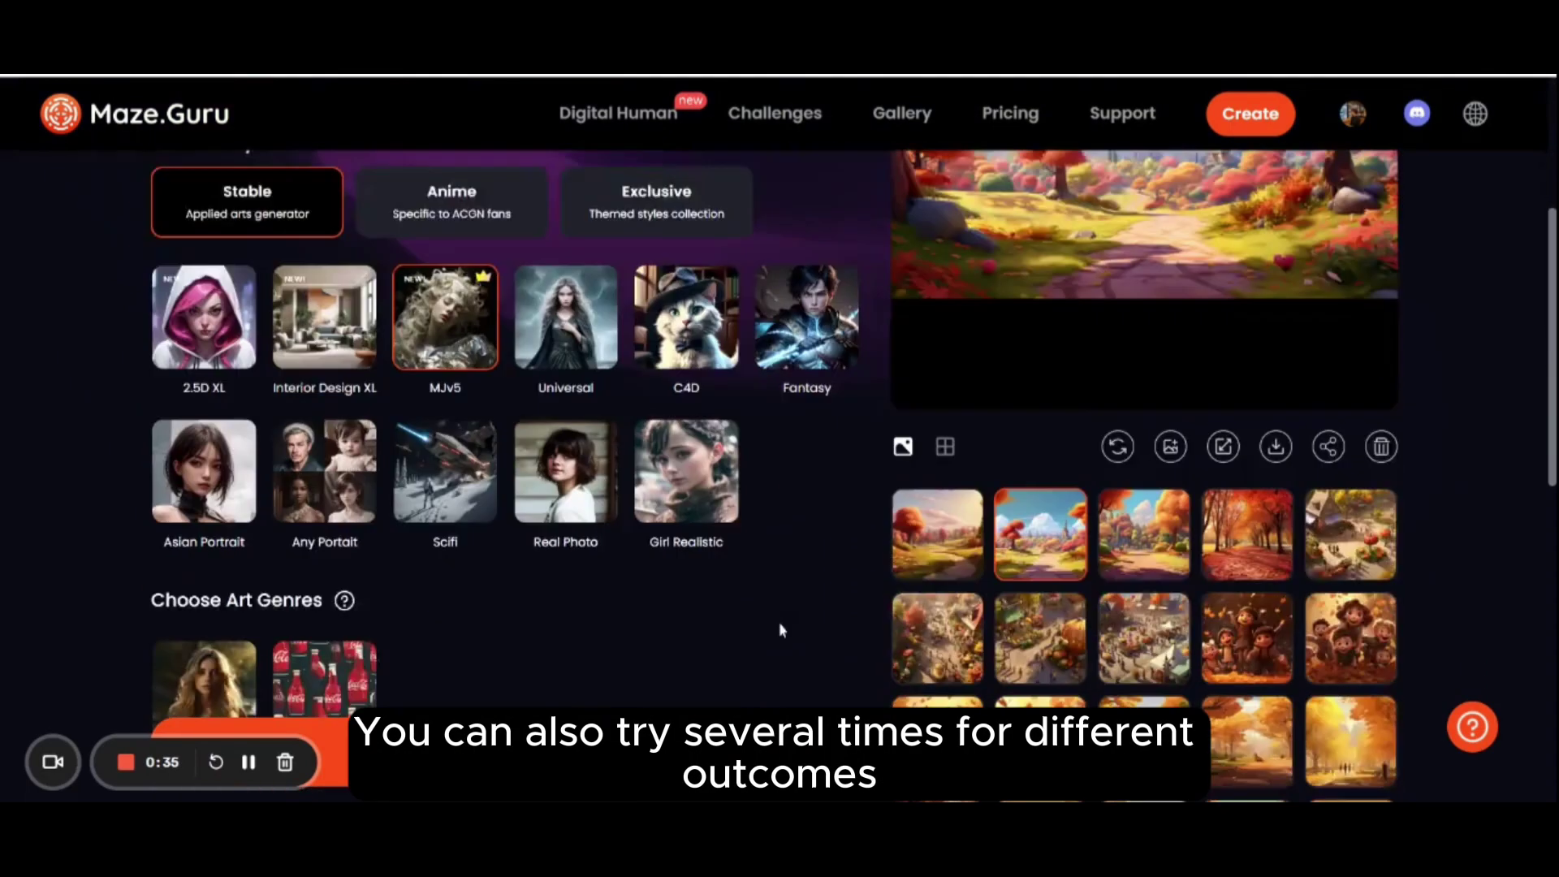
scroll(778, 630, down, 5)
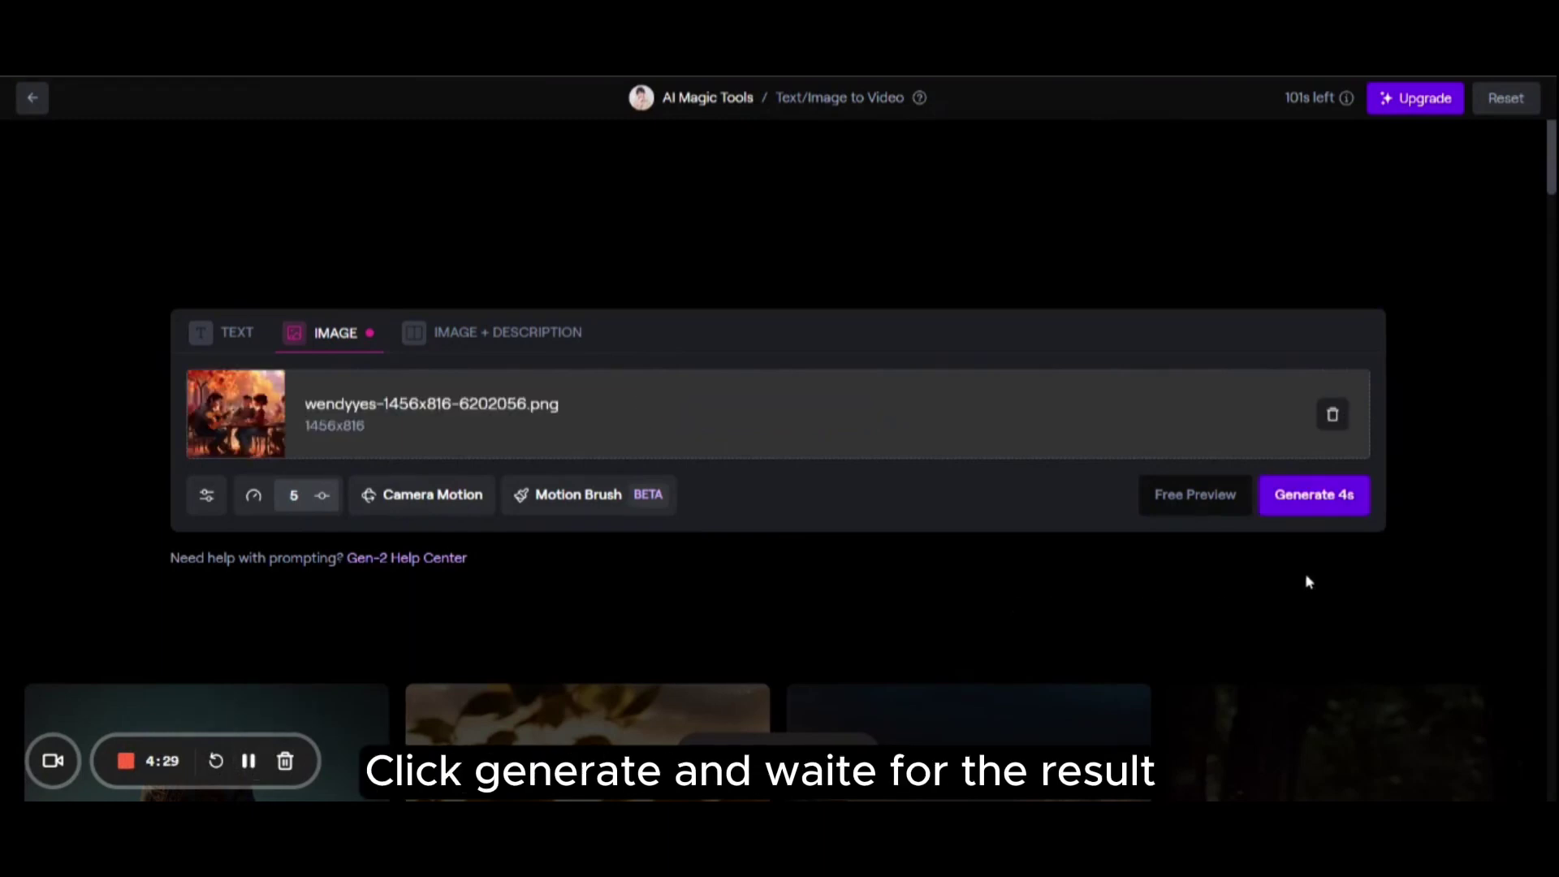
Step: Generate and play a 4-second Runway Gen-2 video of the Pixar café image, then generate one from the next image
click(1328, 497)
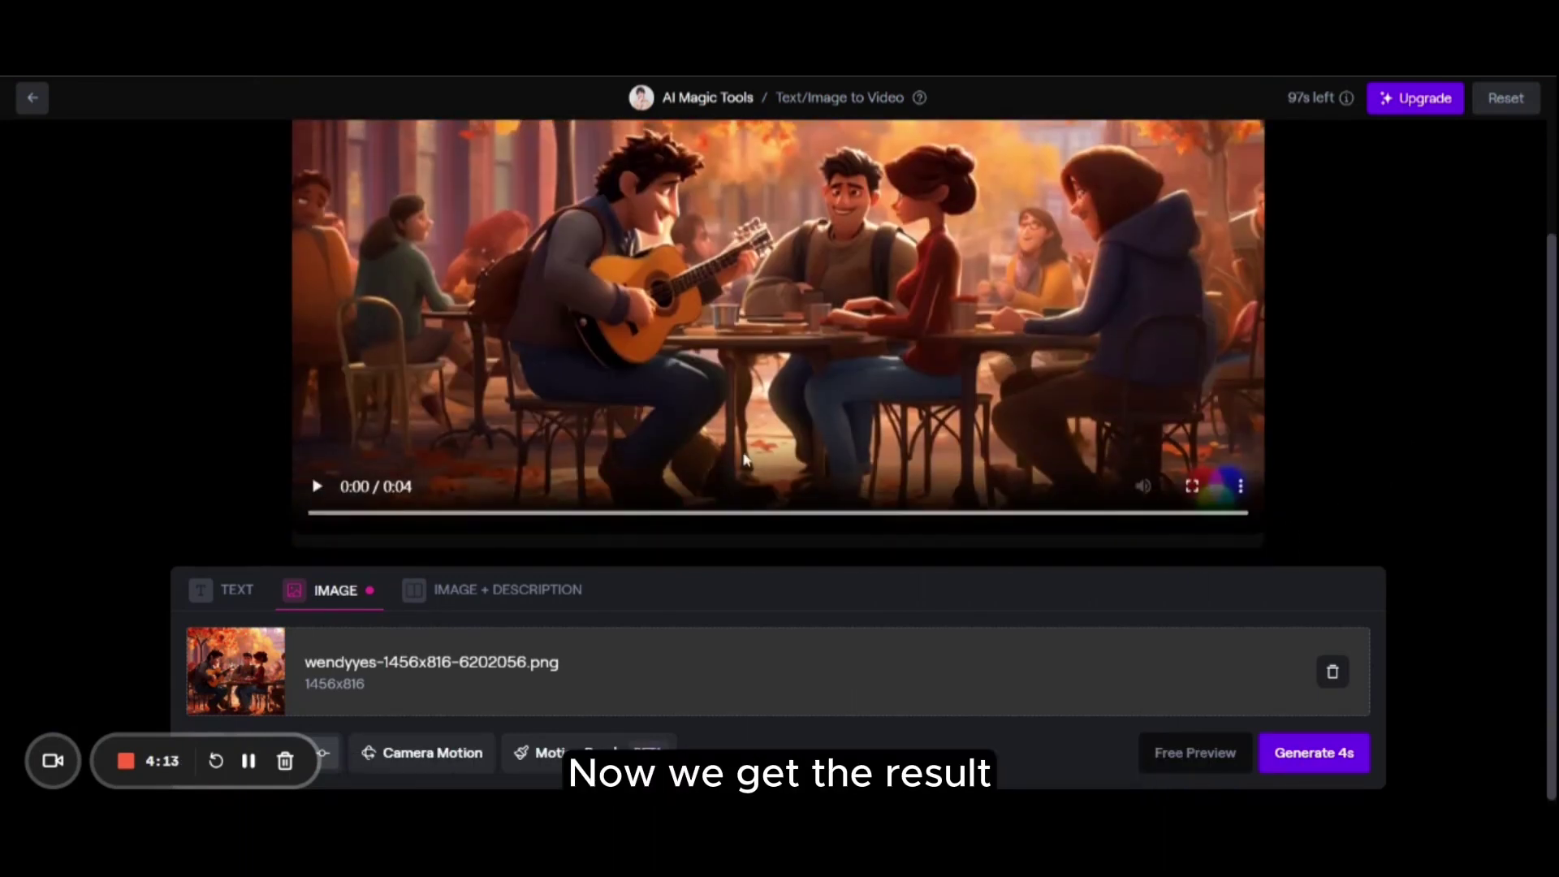
click(318, 488)
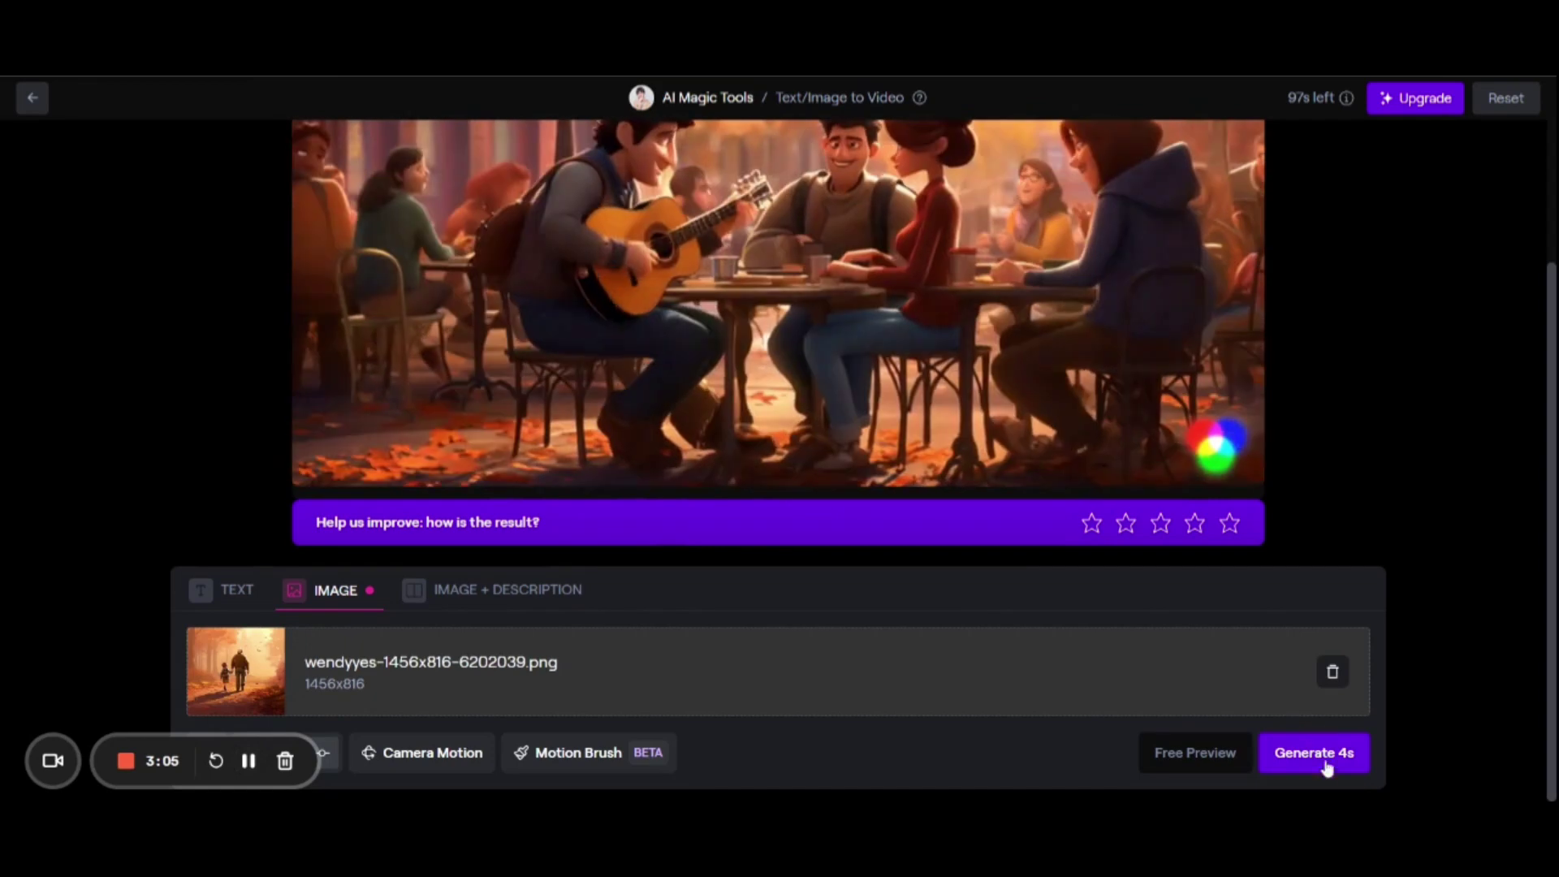
click(1324, 768)
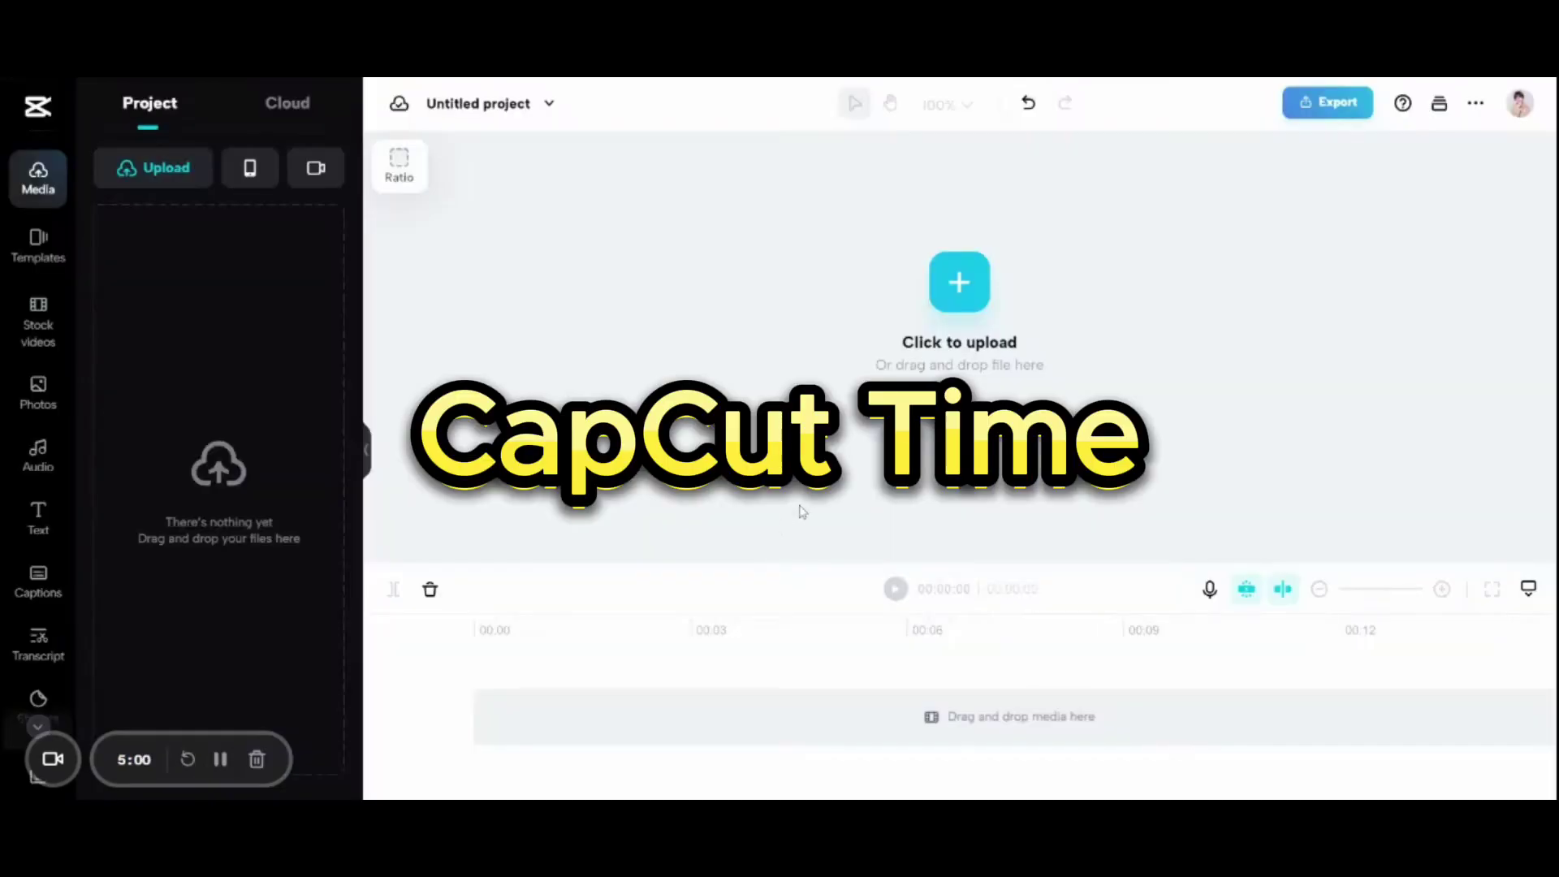